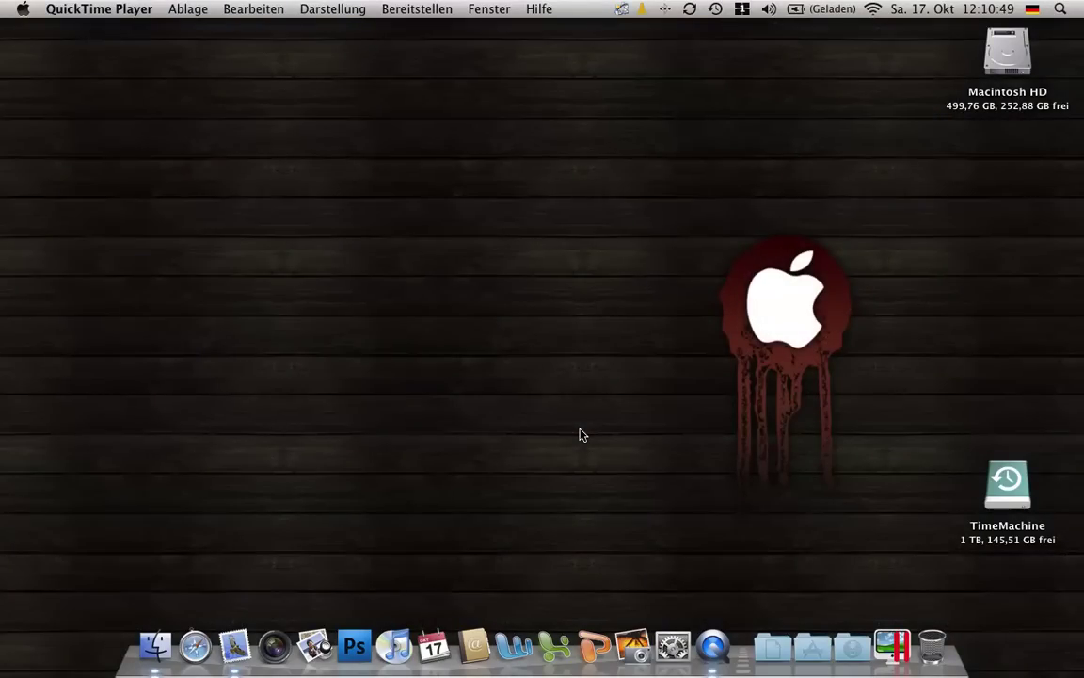
Step: Open the Time Machine settings in System Preferences and select the TimeMachine backup drive on the desktop
{"action": "left_click", "coordinate": [670, 644]}
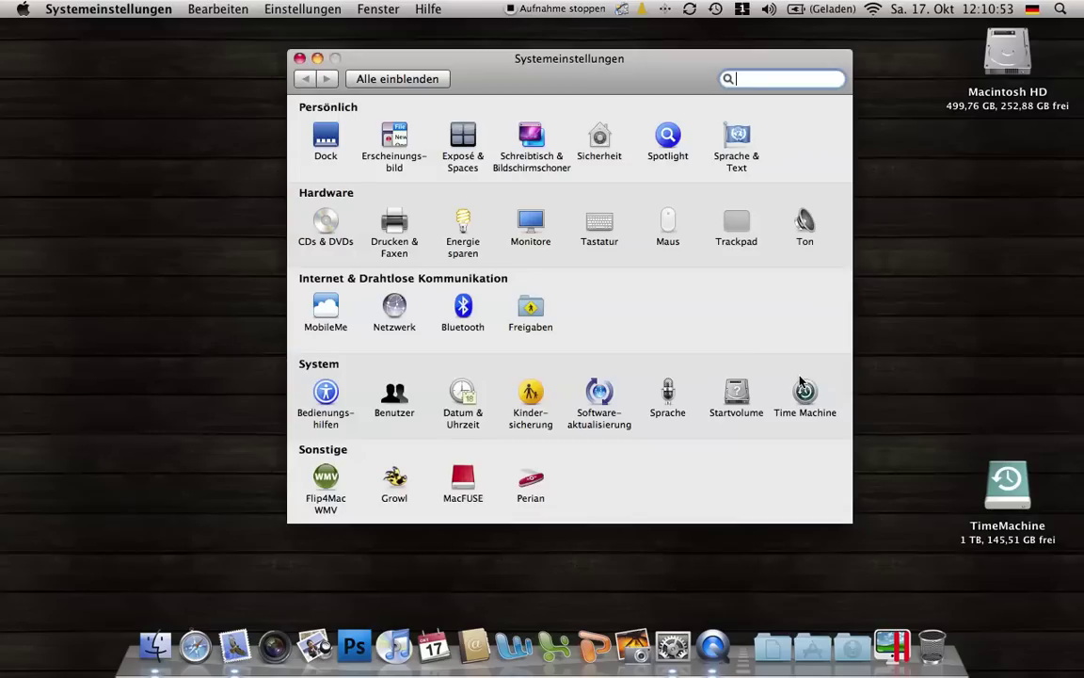
{"action": "left_click", "coordinate": [803, 388]}
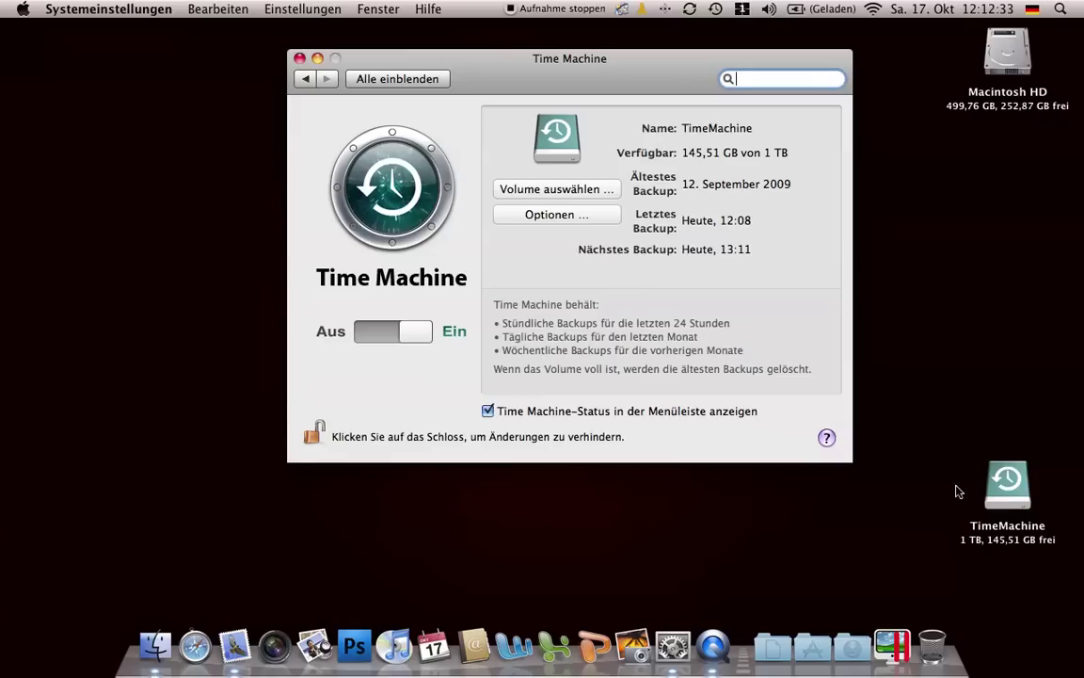
{"action": "left_click", "coordinate": [1002, 488]}
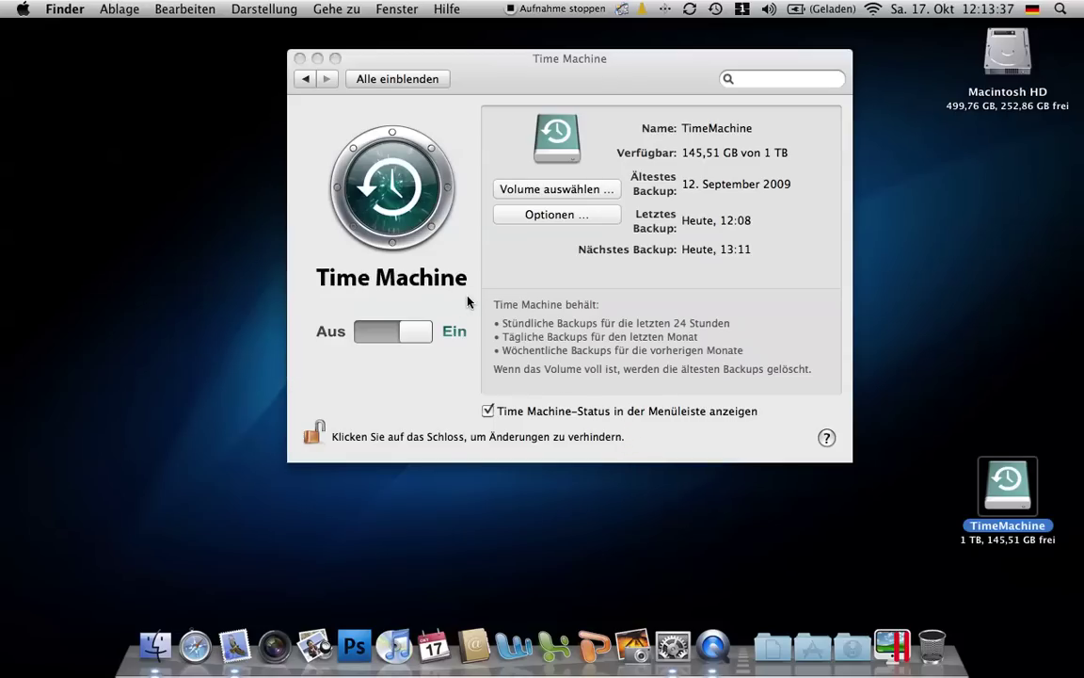
Step: Try the Time Machine on/off switch, leaving it on, and view the available backup volumes without changing the selection
{"action": "left_click", "coordinate": [374, 336]}
{"action": "left_click_drag", "start_coordinate": [373, 337], "coordinate": [411, 336]}
{"action": "left_click", "coordinate": [533, 190]}
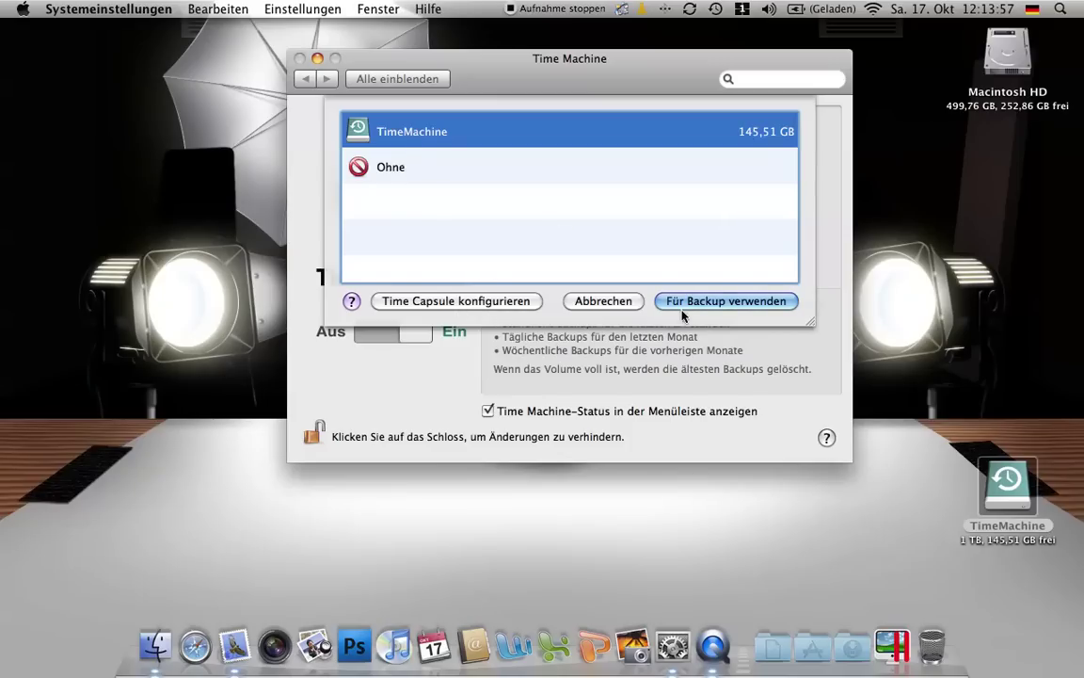
{"action": "left_click", "coordinate": [603, 302]}
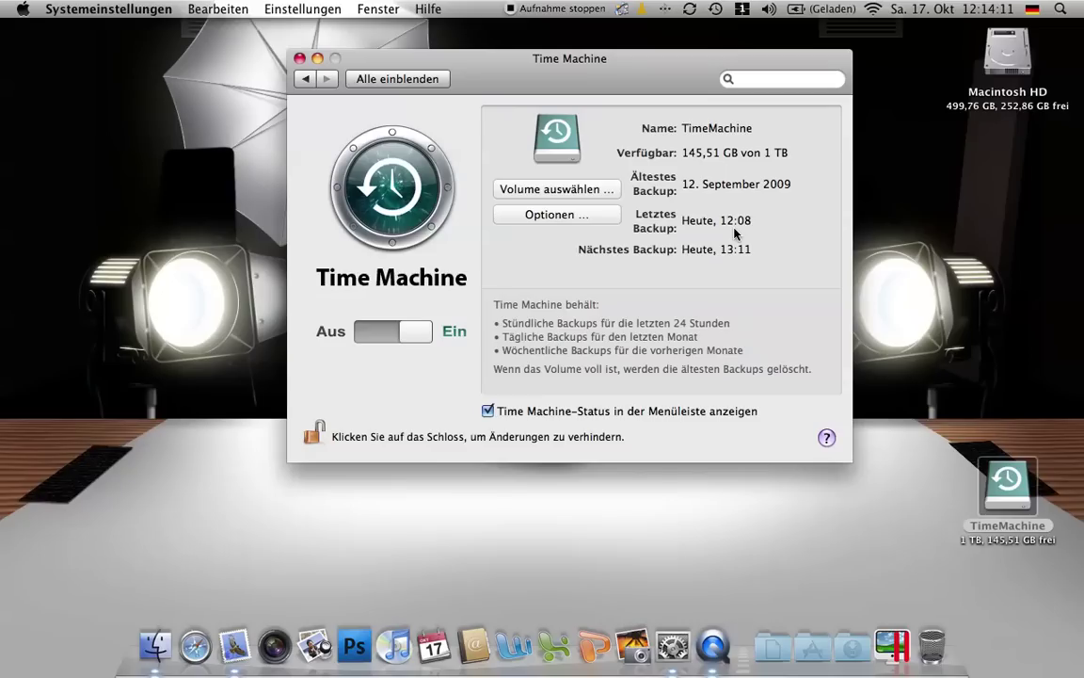
Step: Examine the backup options and the file chooser for excluding items, leaving both without changes
{"action": "left_click", "coordinate": [602, 216]}
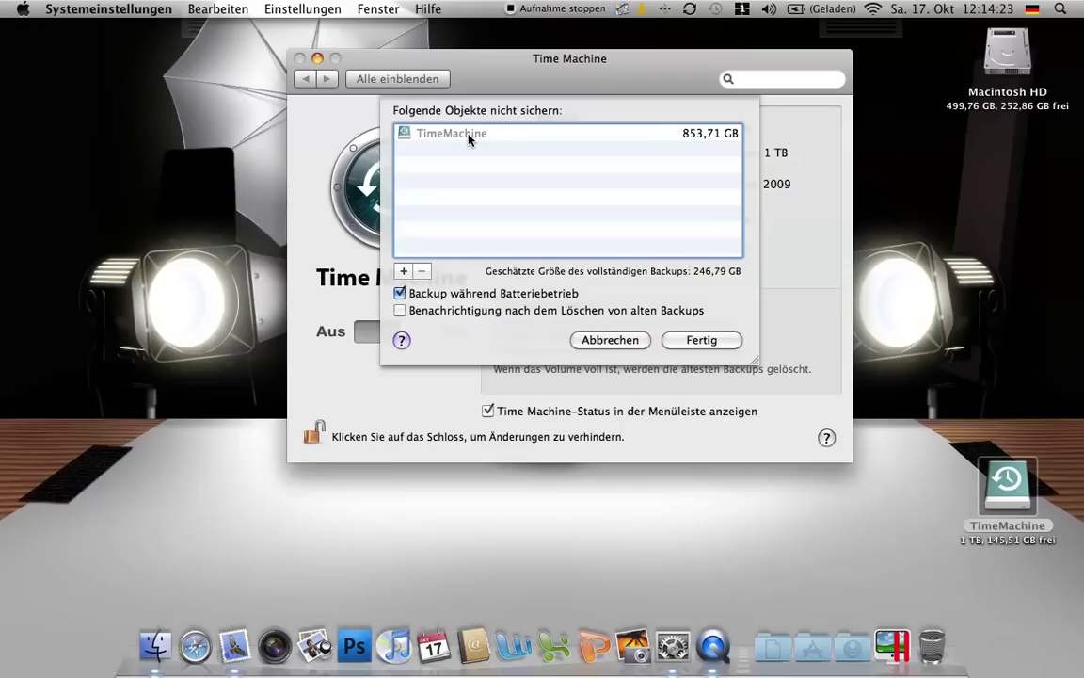
{"action": "left_click", "coordinate": [409, 269]}
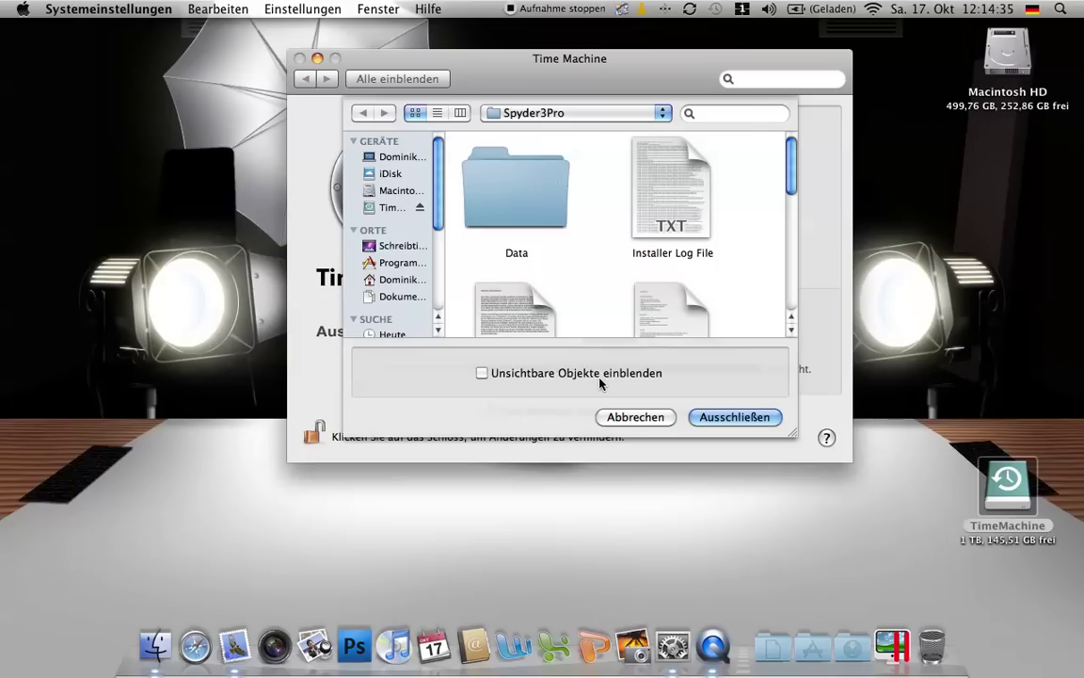
{"action": "left_click", "coordinate": [614, 416]}
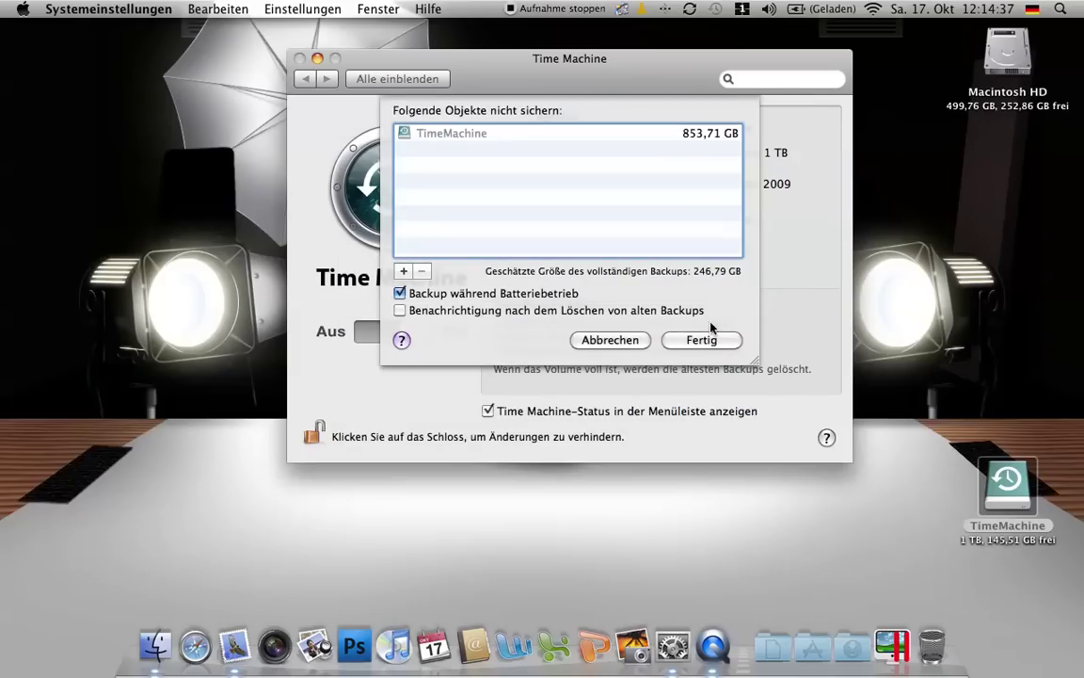
{"action": "left_click", "coordinate": [608, 342]}
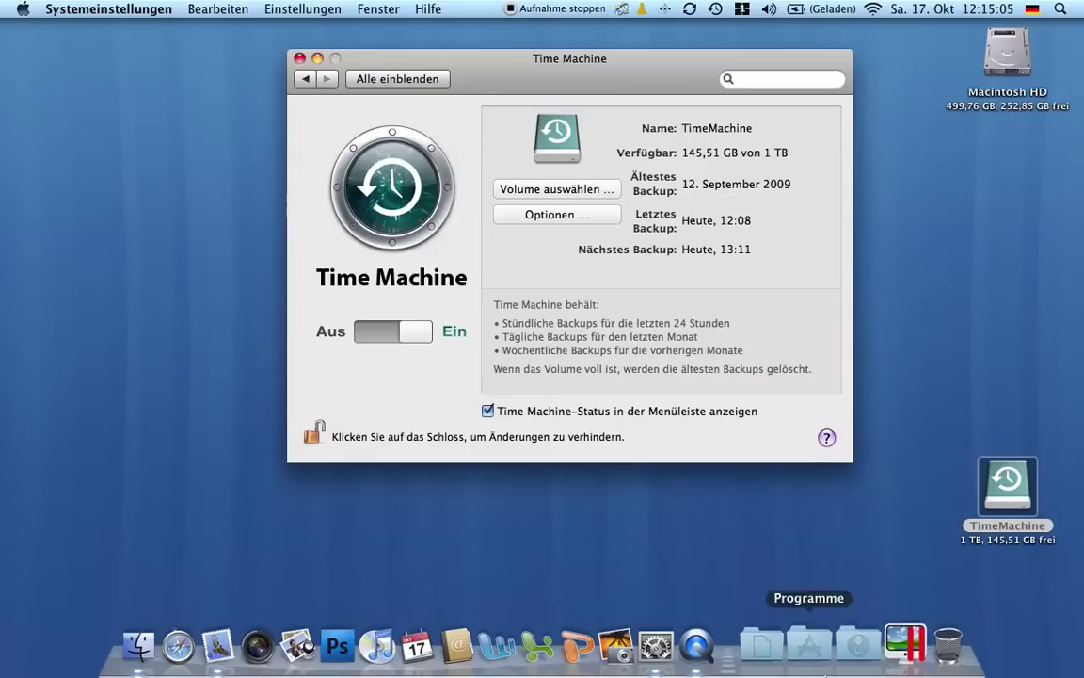
Step: Look through the Programme folder to locate the Time Machine application
{"action": "left_click", "coordinate": [809, 645]}
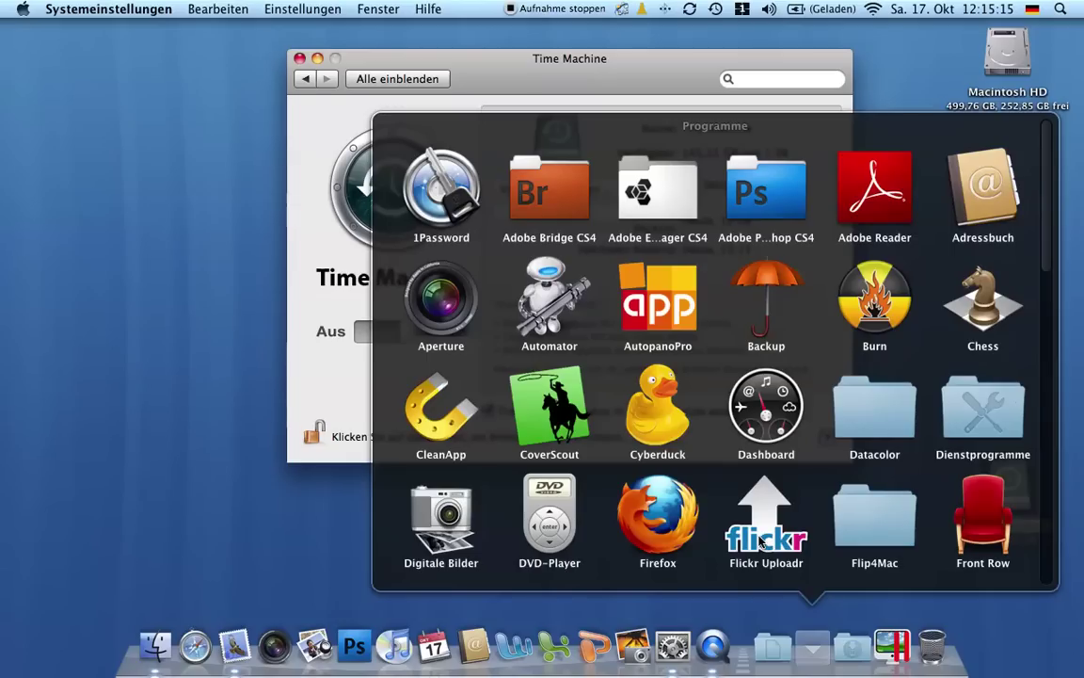
{"action": "scroll", "coordinate": [761, 539], "scroll_direction": "down", "scroll_amount": 8}
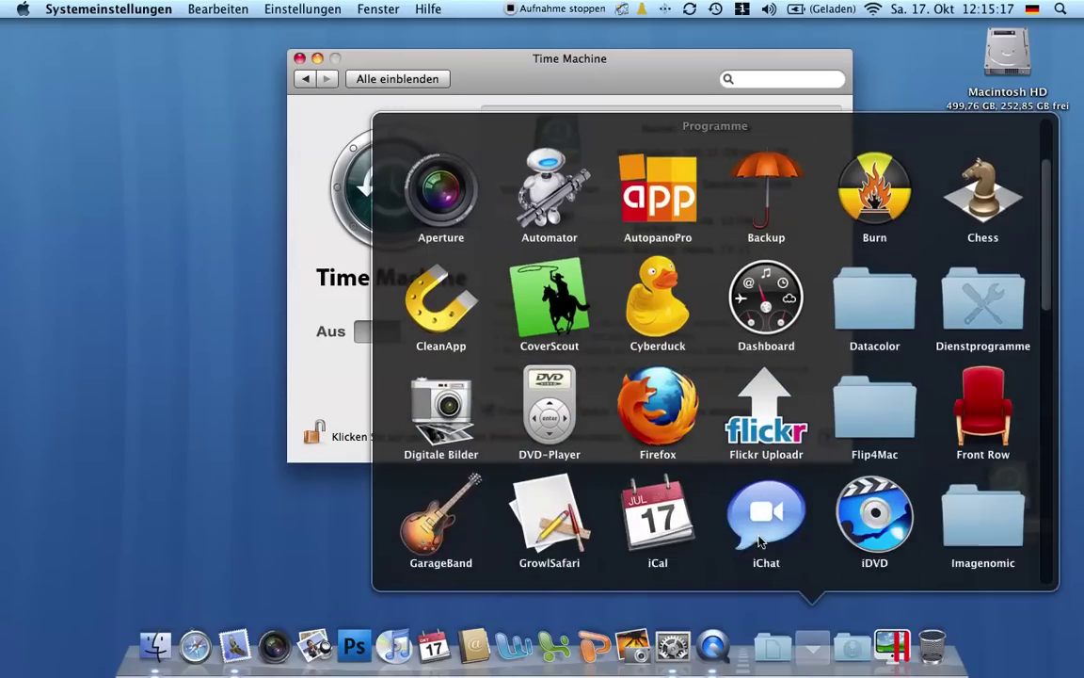
{"action": "scroll", "coordinate": [760, 539], "scroll_direction": "down", "scroll_amount": 2}
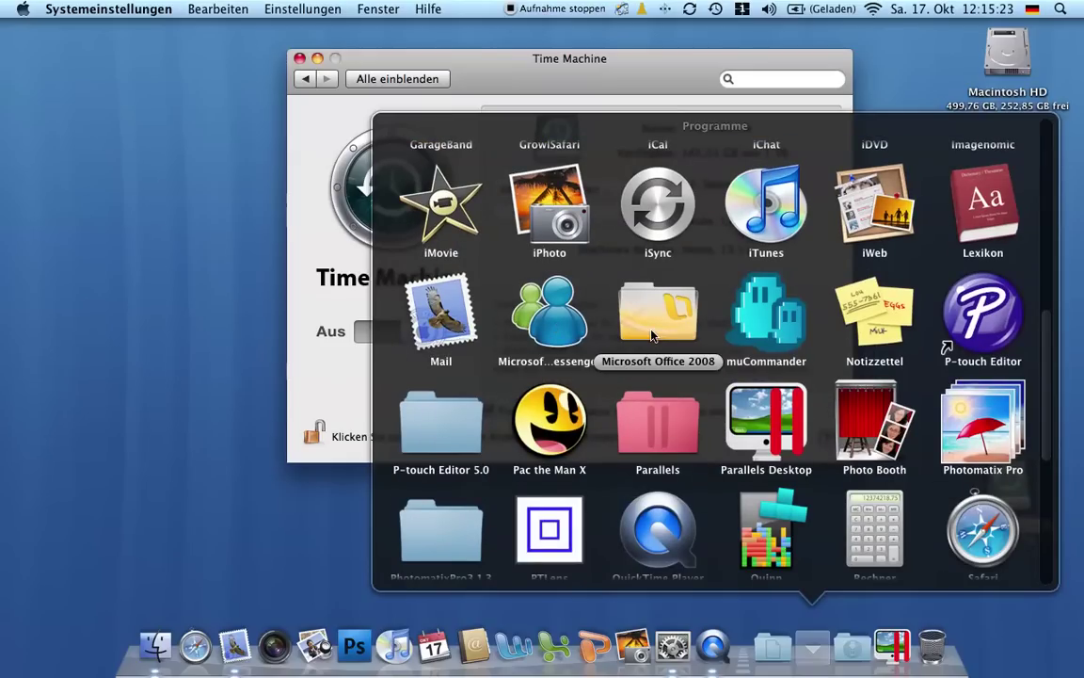
{"action": "scroll", "coordinate": [604, 312], "scroll_direction": "down", "scroll_amount": 2}
{"action": "scroll", "coordinate": [742, 428], "scroll_direction": "down", "scroll_amount": 3}
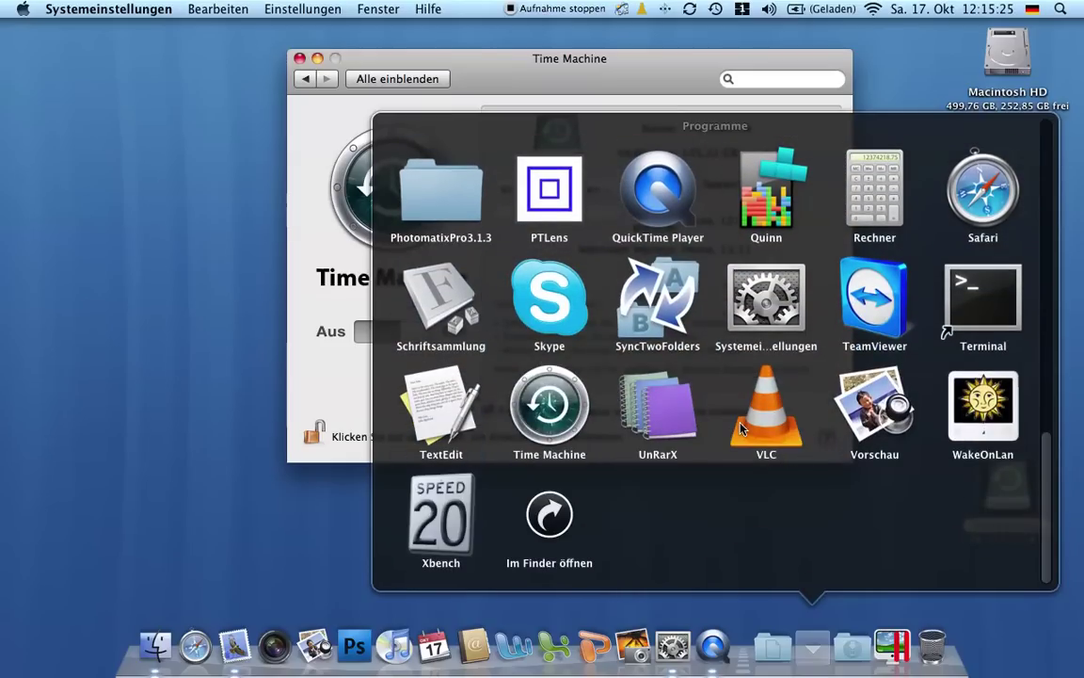
{"action": "left_click", "coordinate": [496, 79]}
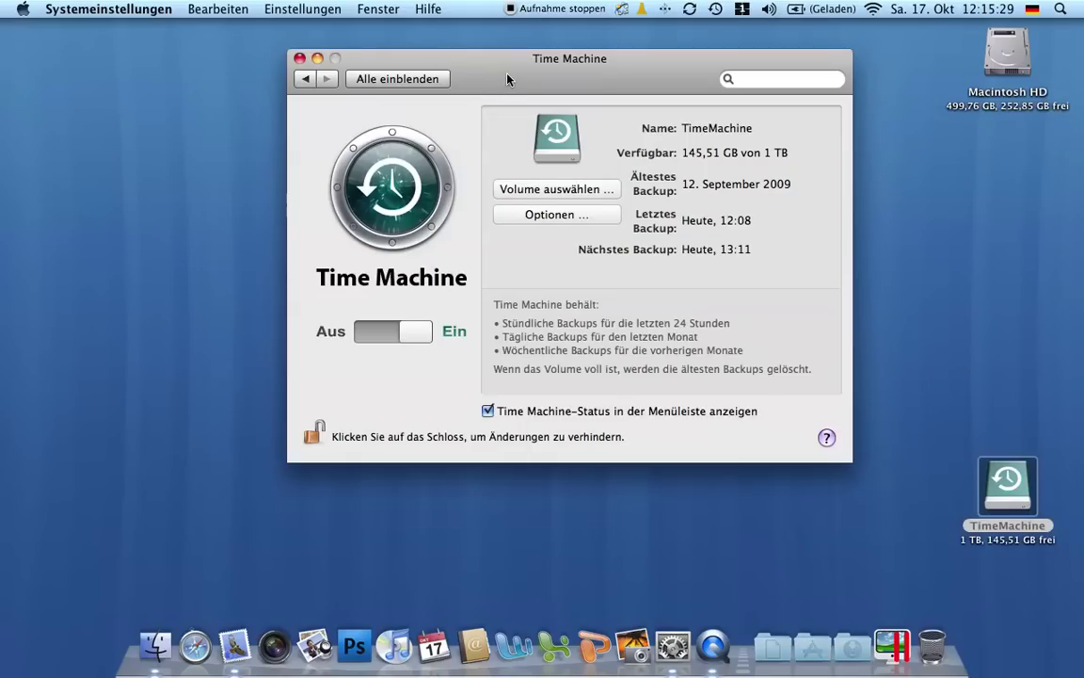
Step: Close the Time Machine settings and open a Finder window on the Beispiele folder, shifting it slightly into view
{"action": "left_click", "coordinate": [299, 60]}
{"action": "left_click", "coordinate": [155, 644]}
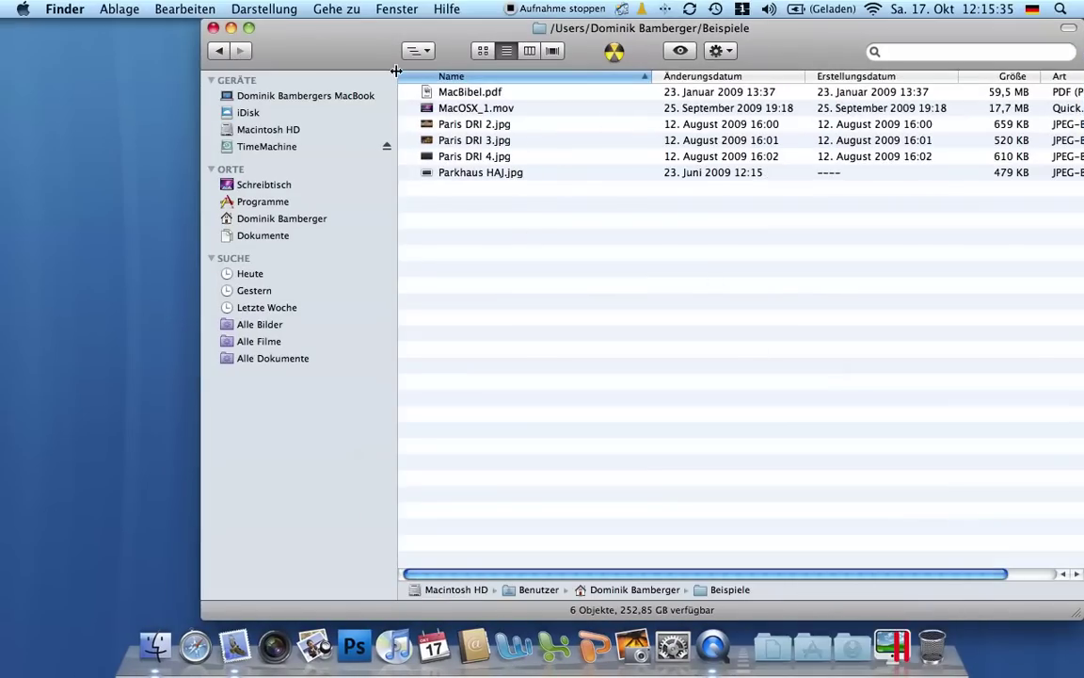
{"action": "left_click_drag", "start_coordinate": [360, 45], "coordinate": [330, 45]}
Step: Launch Time Machine on the Beispiele folder and browse its past states, including the backup of 7. Oktober 2009
{"action": "left_click", "coordinate": [811, 643]}
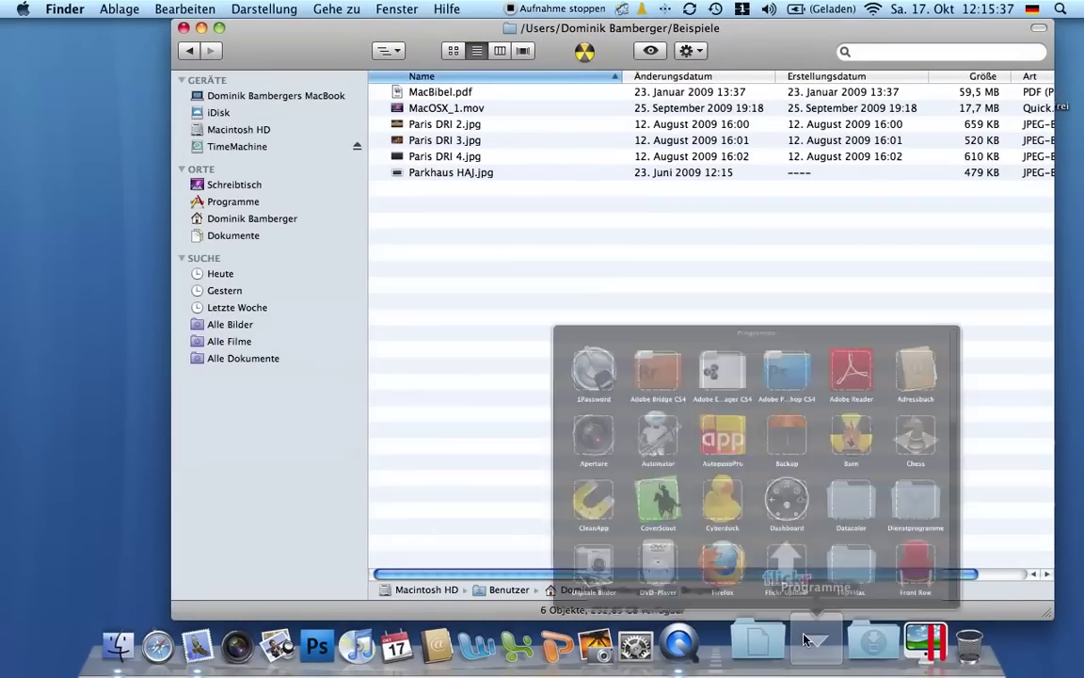
{"action": "scroll", "coordinate": [849, 511], "scroll_direction": "down", "scroll_amount": 10}
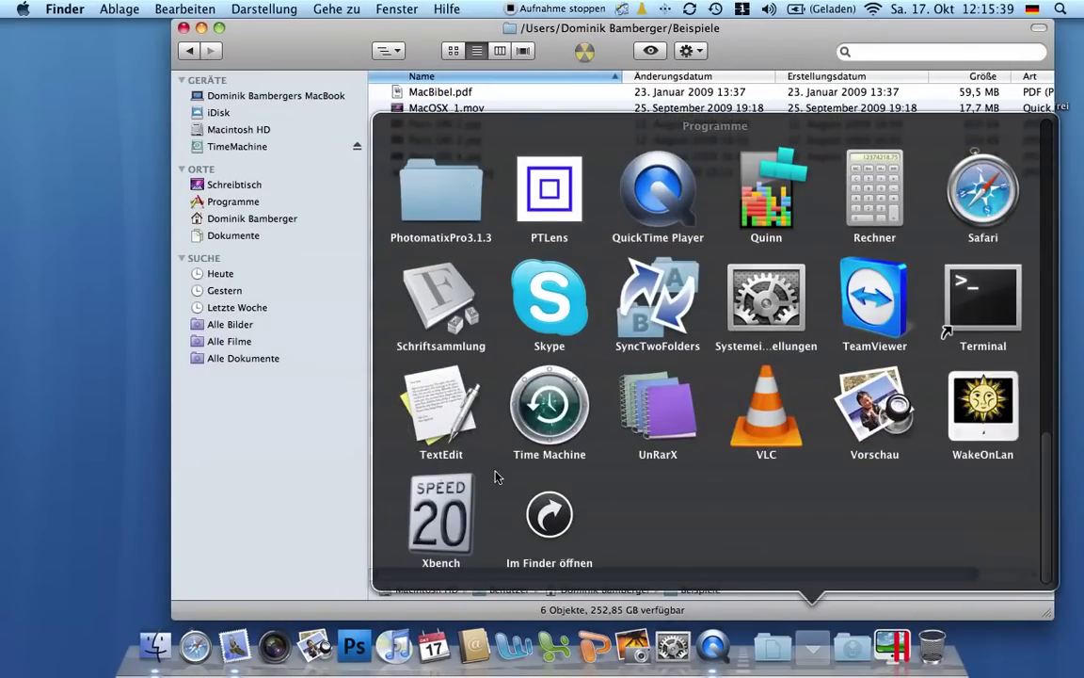
{"action": "left_click", "coordinate": [557, 424]}
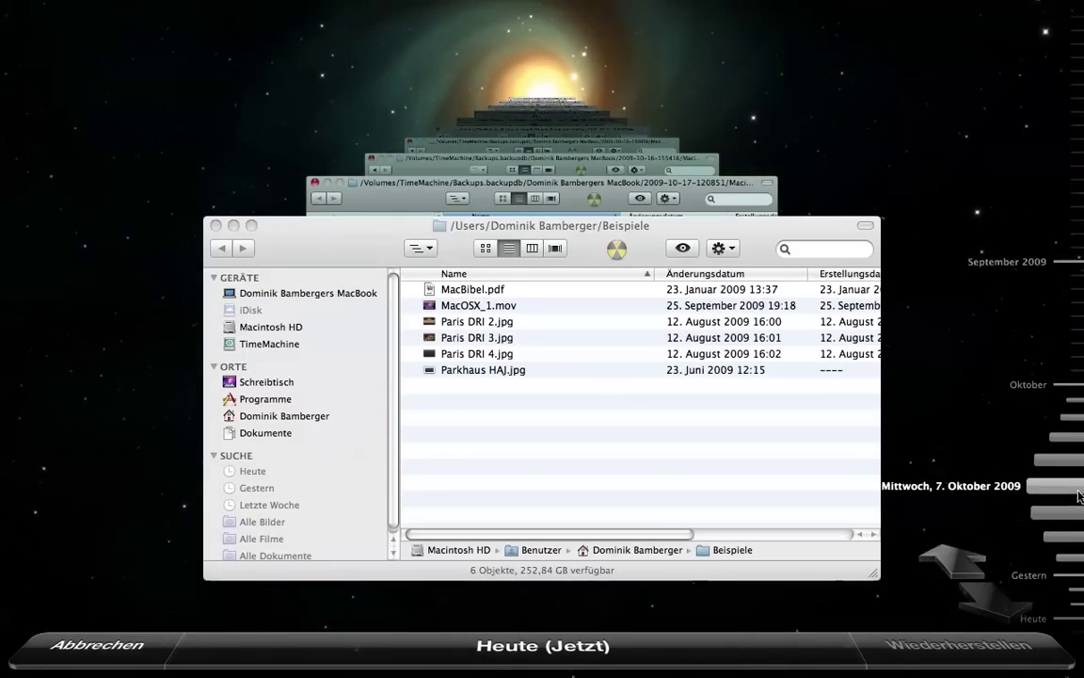
{"action": "left_click", "coordinate": [1079, 496]}
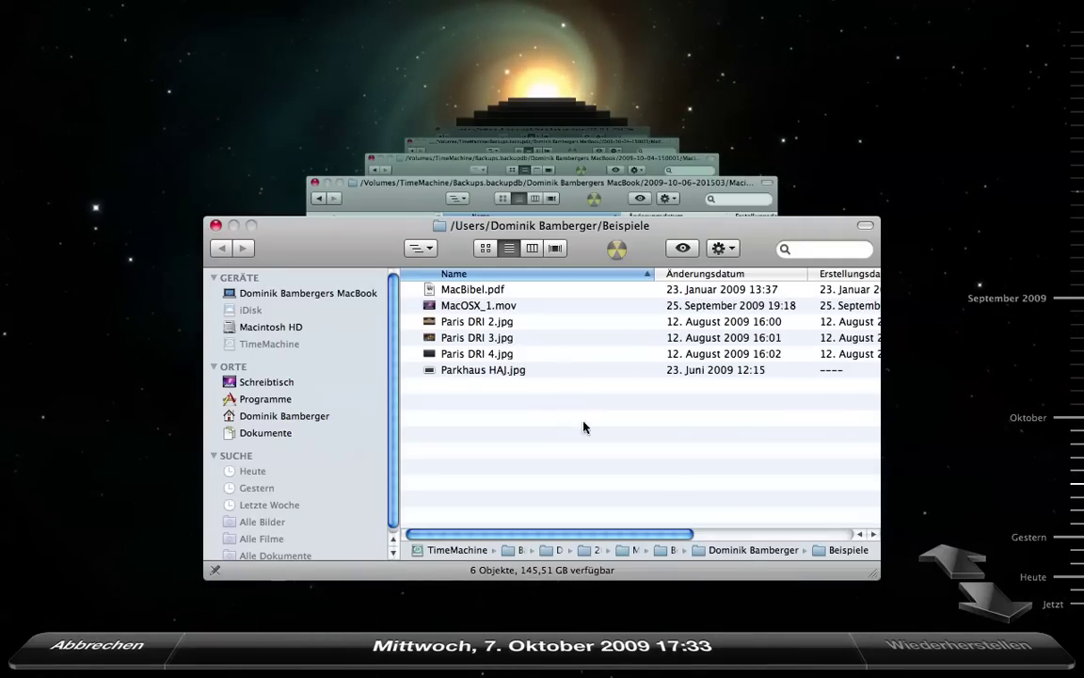
{"action": "left_click", "coordinate": [944, 562]}
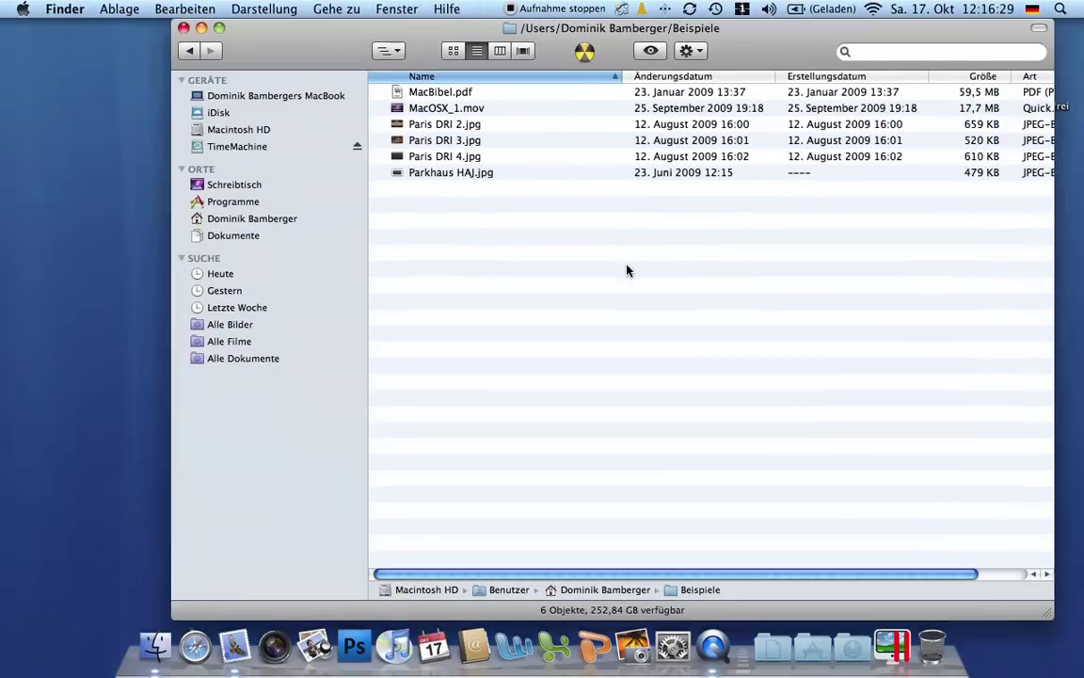
Step: Delete MacOSX_1.mov from the Beispiele folder and empty the trash
{"action": "left_click", "coordinate": [385, 102]}
{"action": "key", "text": "super+BackSpace"}
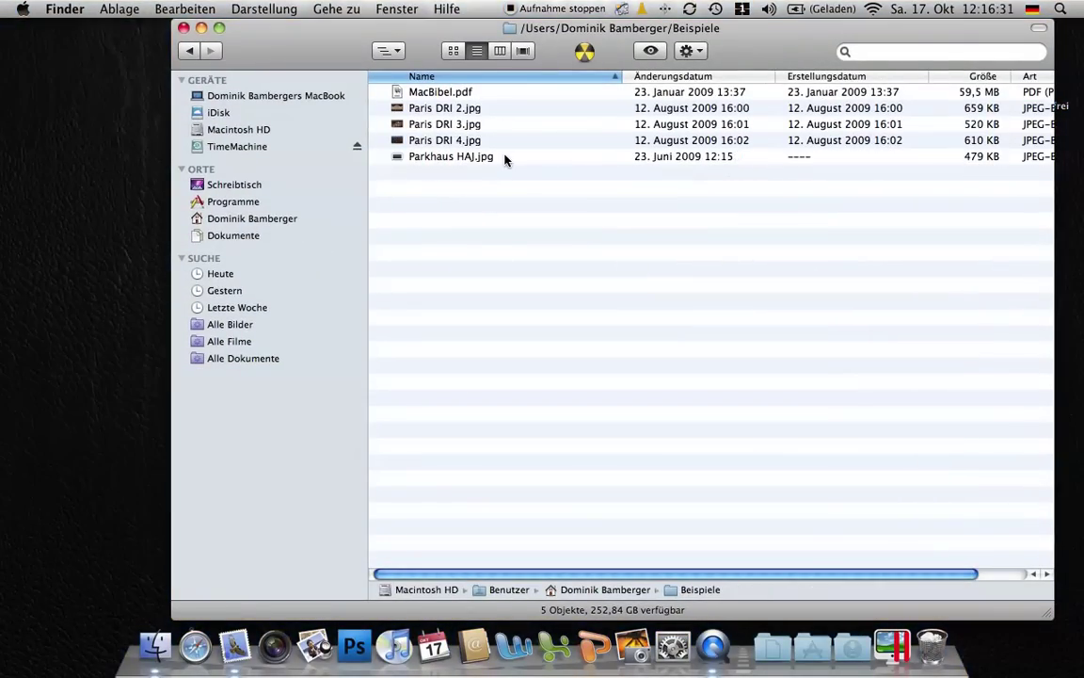
{"action": "right_click", "coordinate": [929, 632]}
{"action": "left_click", "coordinate": [969, 578]}
{"action": "left_click", "coordinate": [616, 251]}
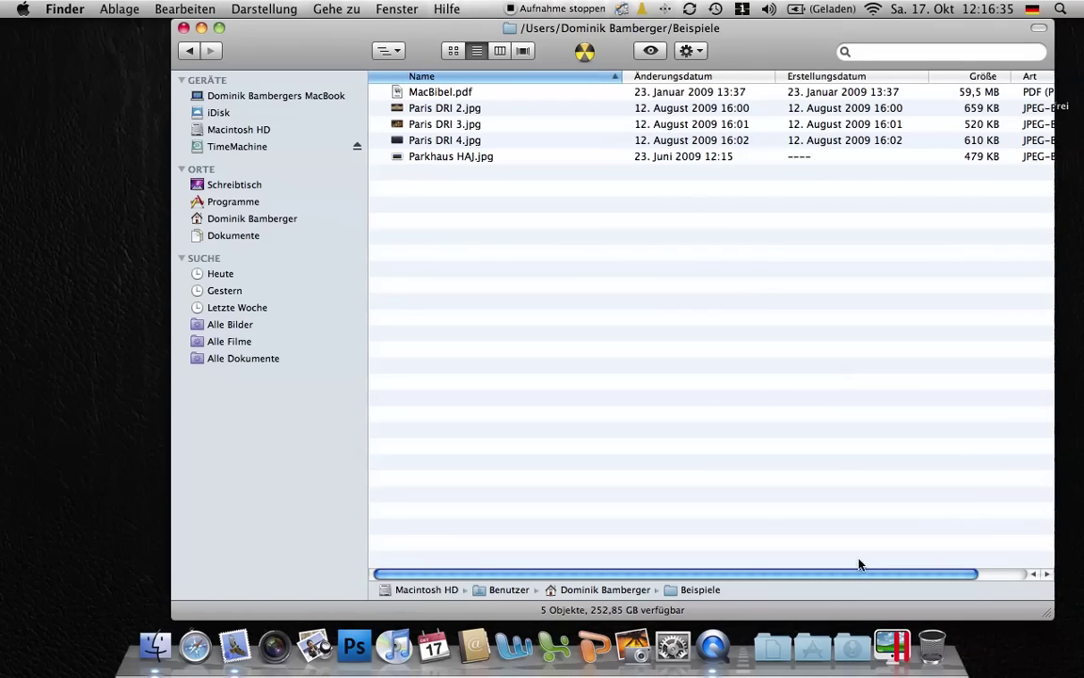
Step: Launch Time Machine on the Beispiele folder and go back to today's 12:08 backup
{"action": "left_click", "coordinate": [812, 648]}
{"action": "scroll", "coordinate": [844, 534], "scroll_direction": "down", "scroll_amount": 5}
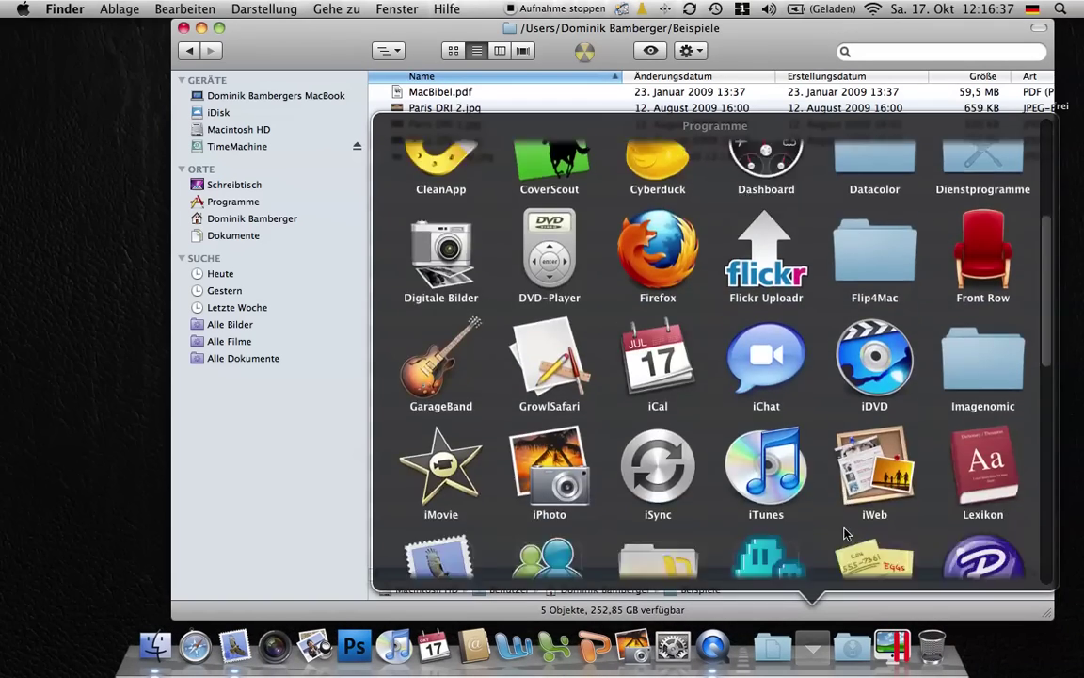
{"action": "scroll", "coordinate": [828, 528], "scroll_direction": "down", "scroll_amount": 3}
{"action": "left_click", "coordinate": [511, 366]}
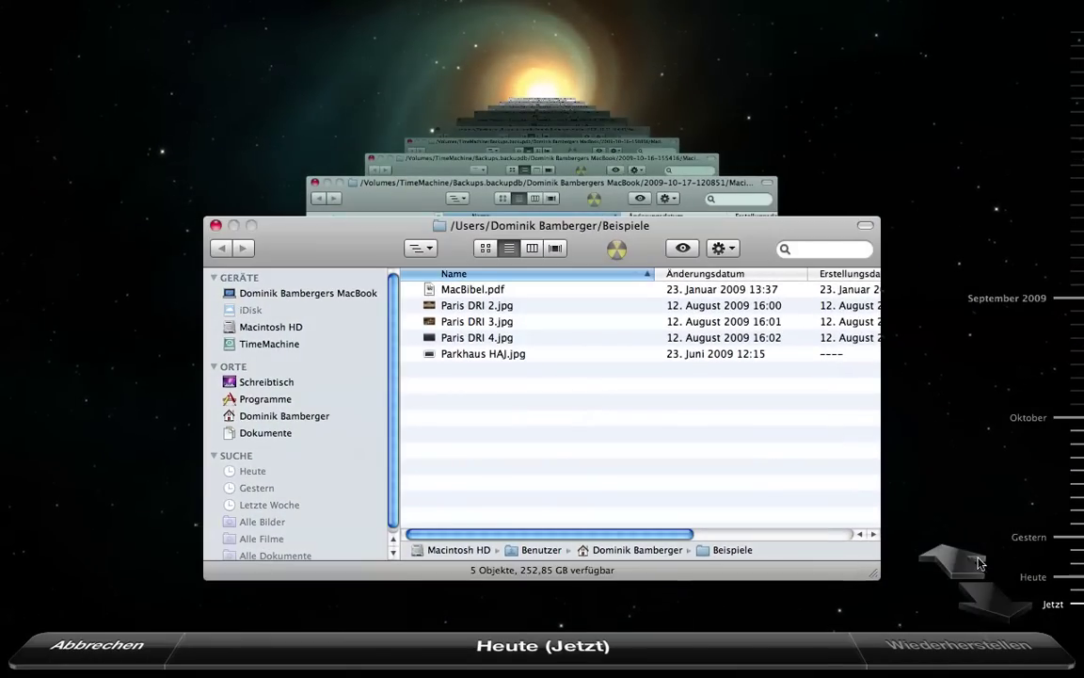
{"action": "left_click", "coordinate": [979, 563]}
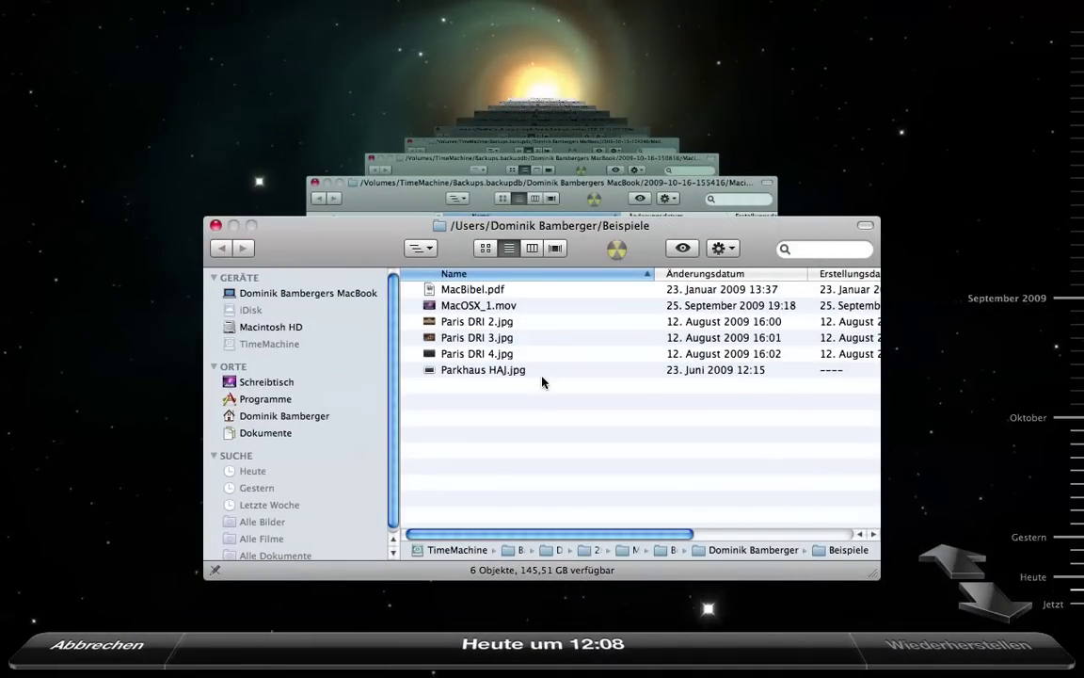
Step: Restore MacOSX_1.mov from the backup to the Beispiele folder and close the Finder window
{"action": "left_click", "coordinate": [484, 306]}
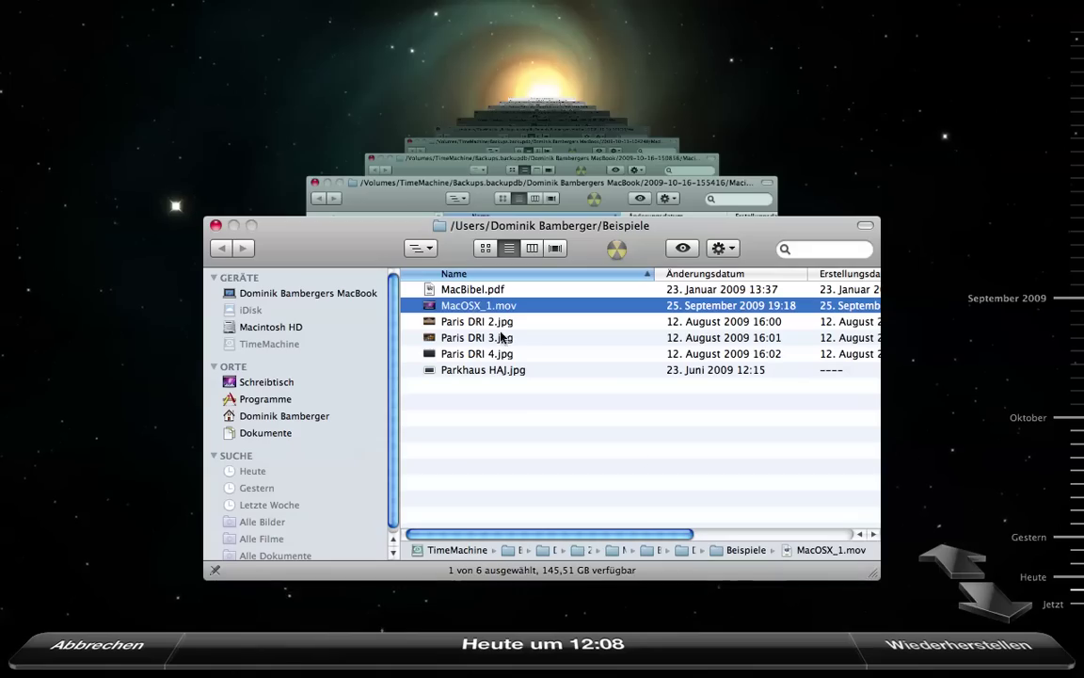
{"action": "left_click", "coordinate": [1008, 607]}
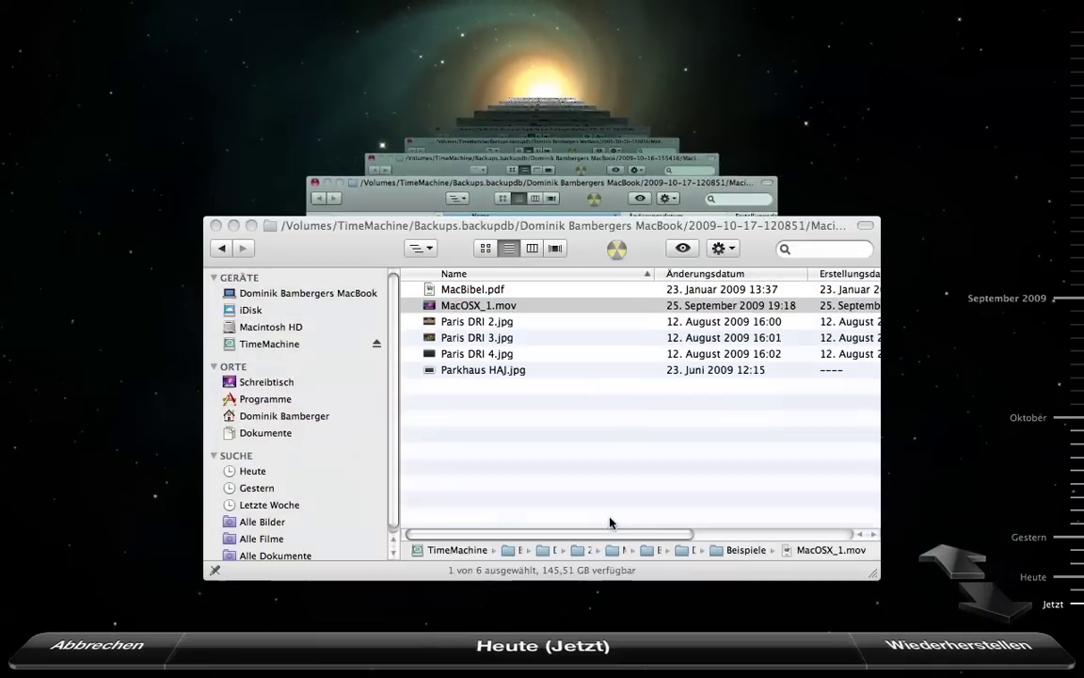
{"action": "key", "text": "Escape"}
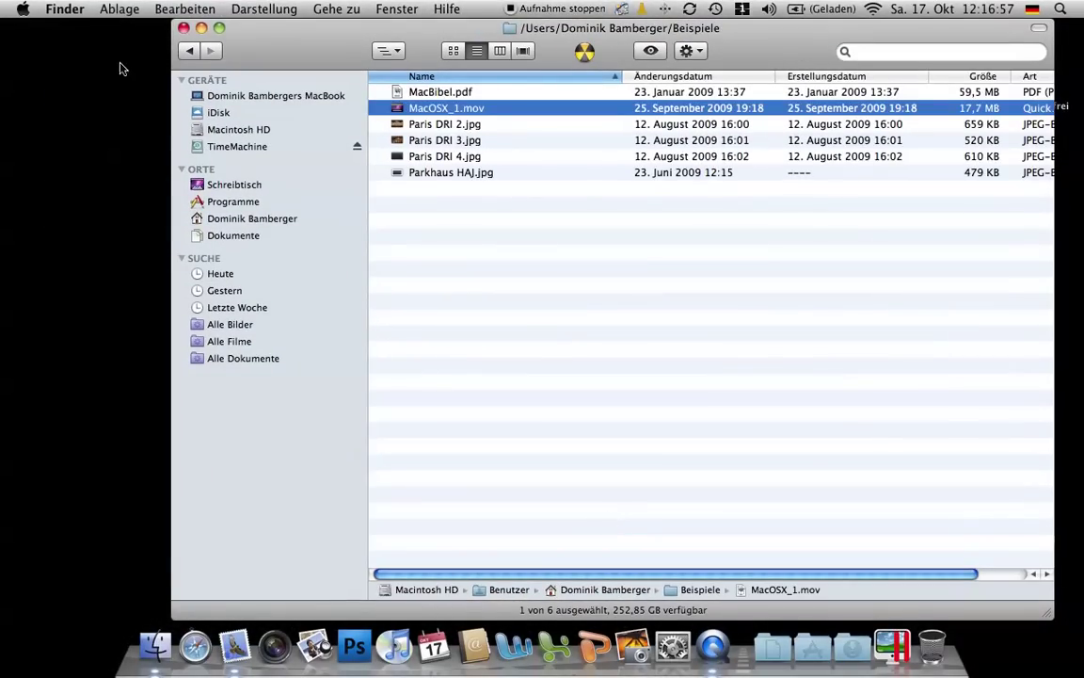
{"action": "left_click", "coordinate": [182, 28]}
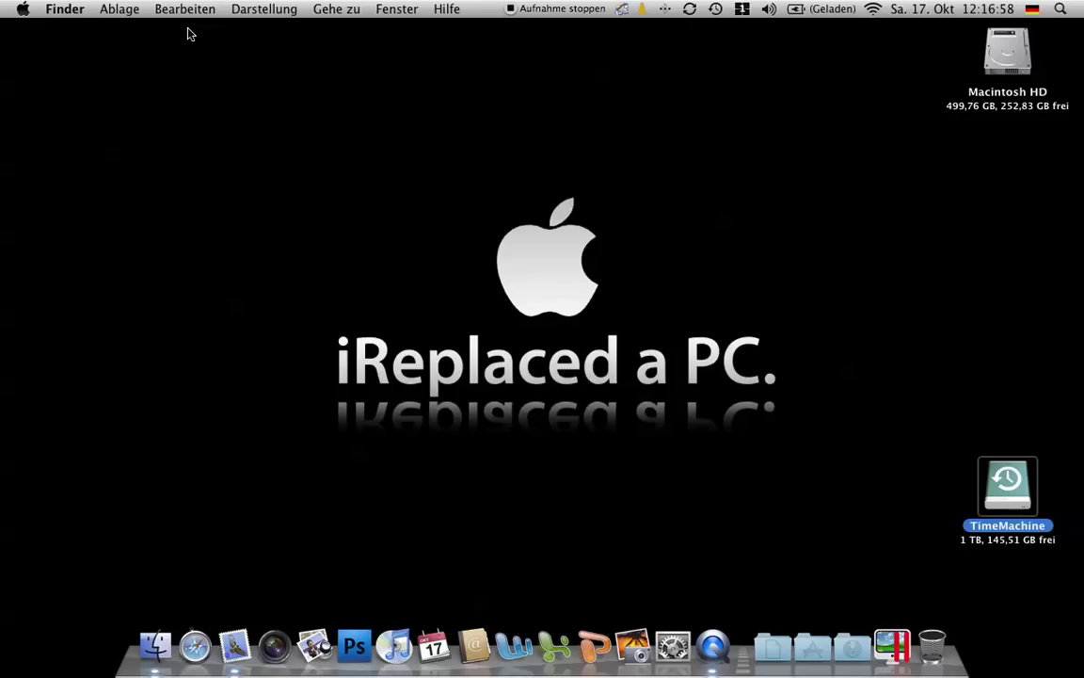
Step: Switch to Mail, launch Time Machine for its mailboxes with keychain access allowed, and view the Eingang mailbox
{"action": "left_click", "coordinate": [240, 651]}
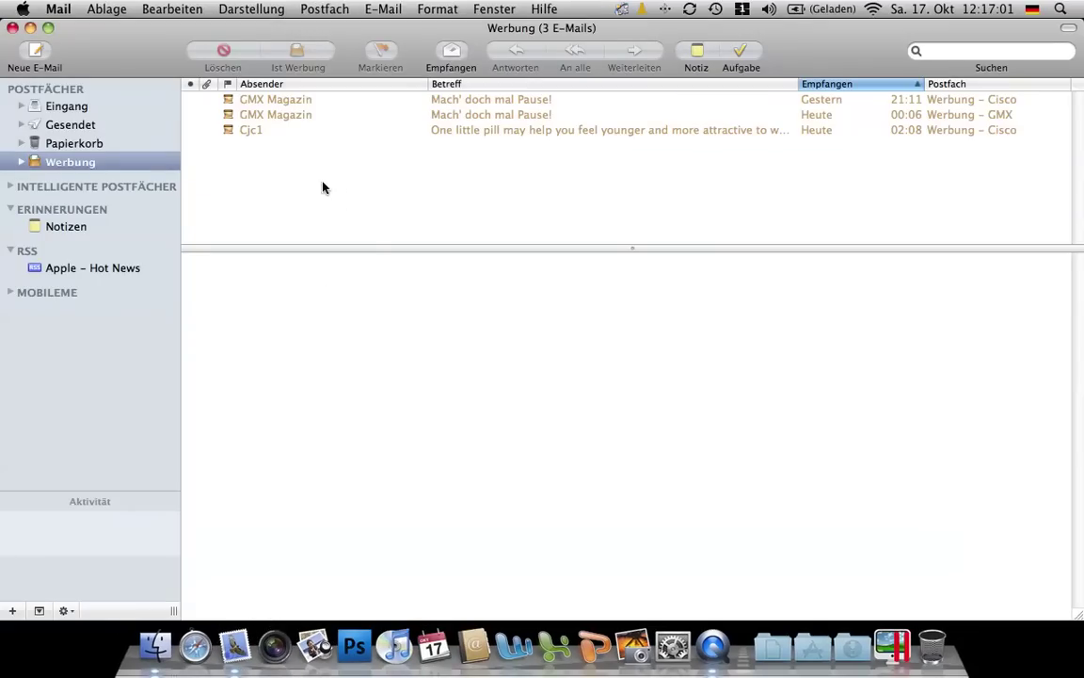
{"action": "left_click", "coordinate": [811, 647]}
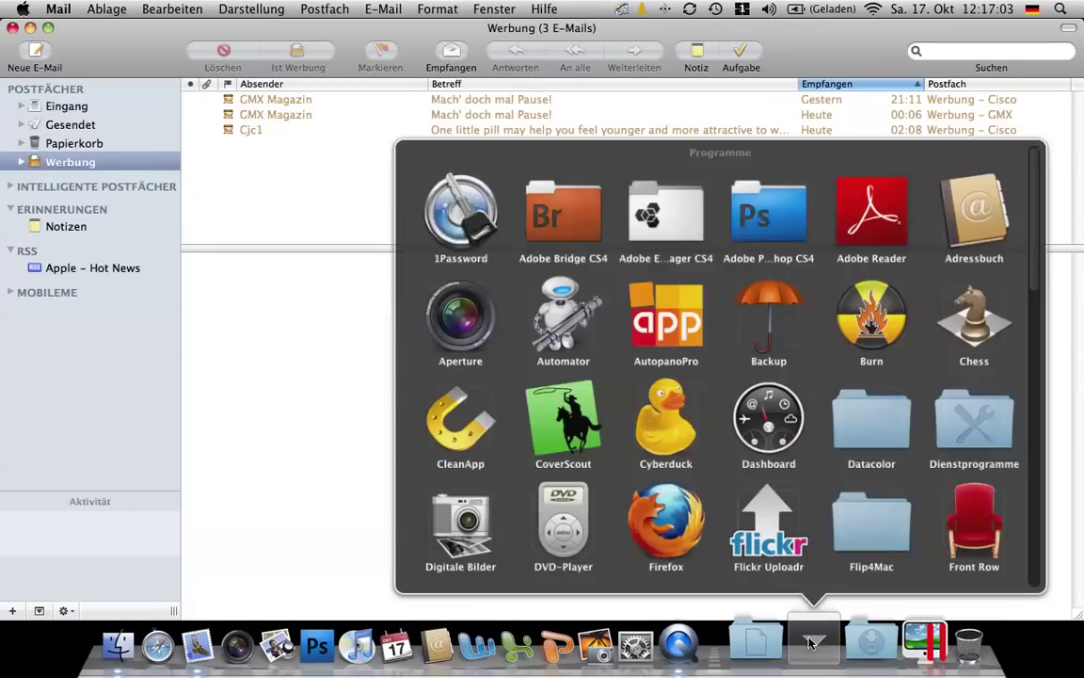
{"action": "scroll", "coordinate": [853, 528], "scroll_direction": "down", "scroll_amount": 10}
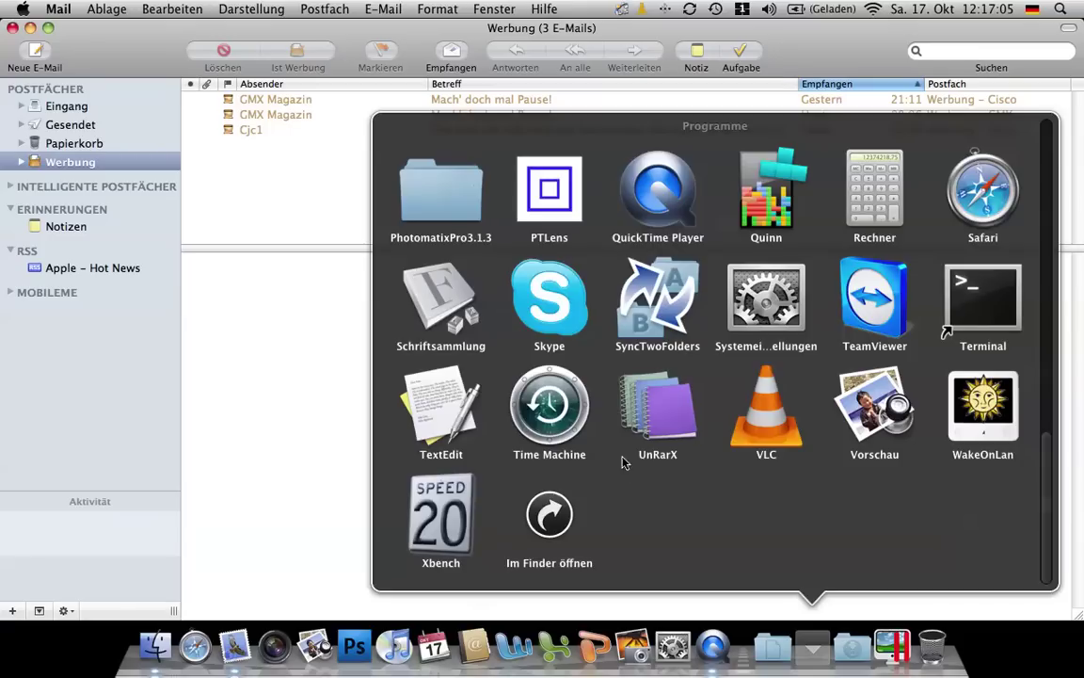
{"action": "left_click", "coordinate": [551, 411]}
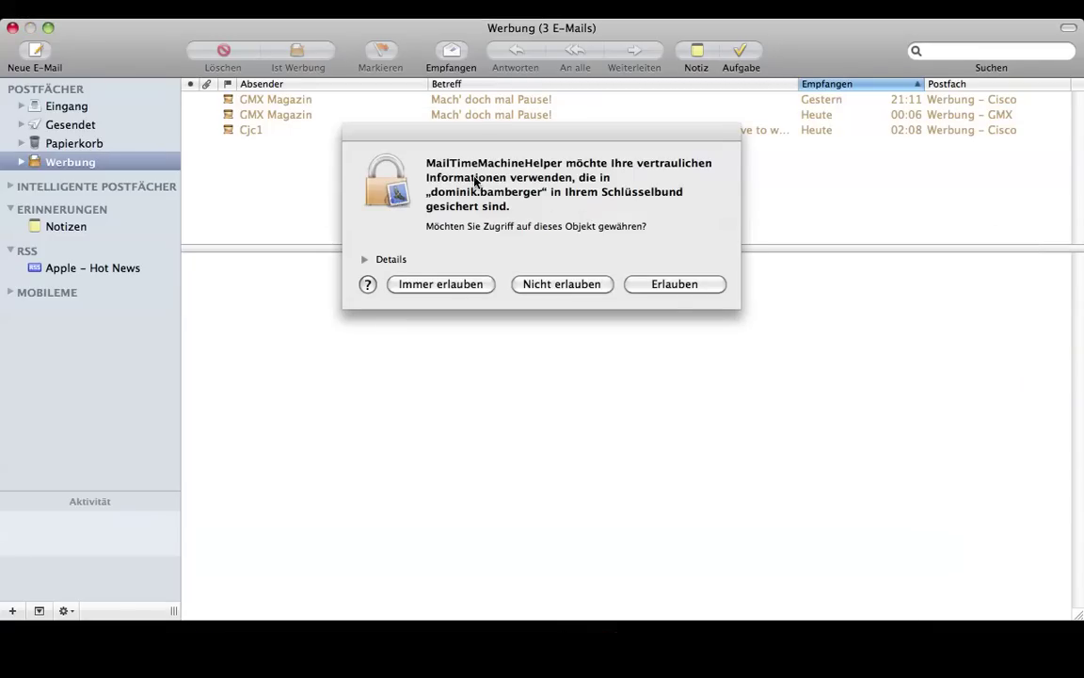
{"action": "left_click", "coordinate": [672, 286]}
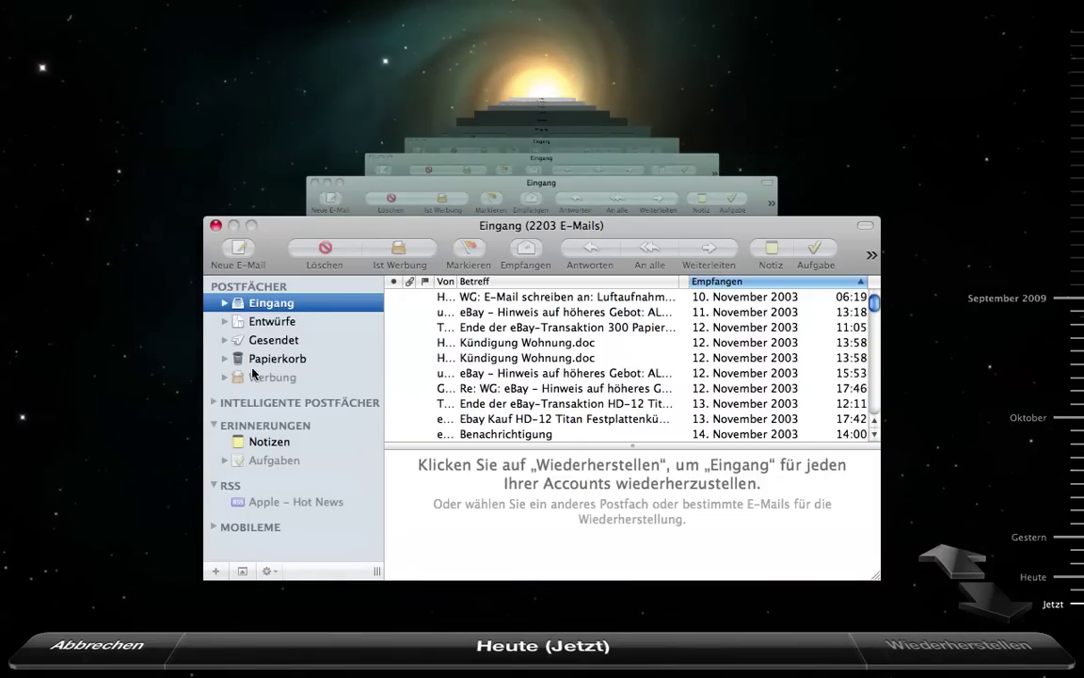
{"action": "left_click", "coordinate": [226, 303]}
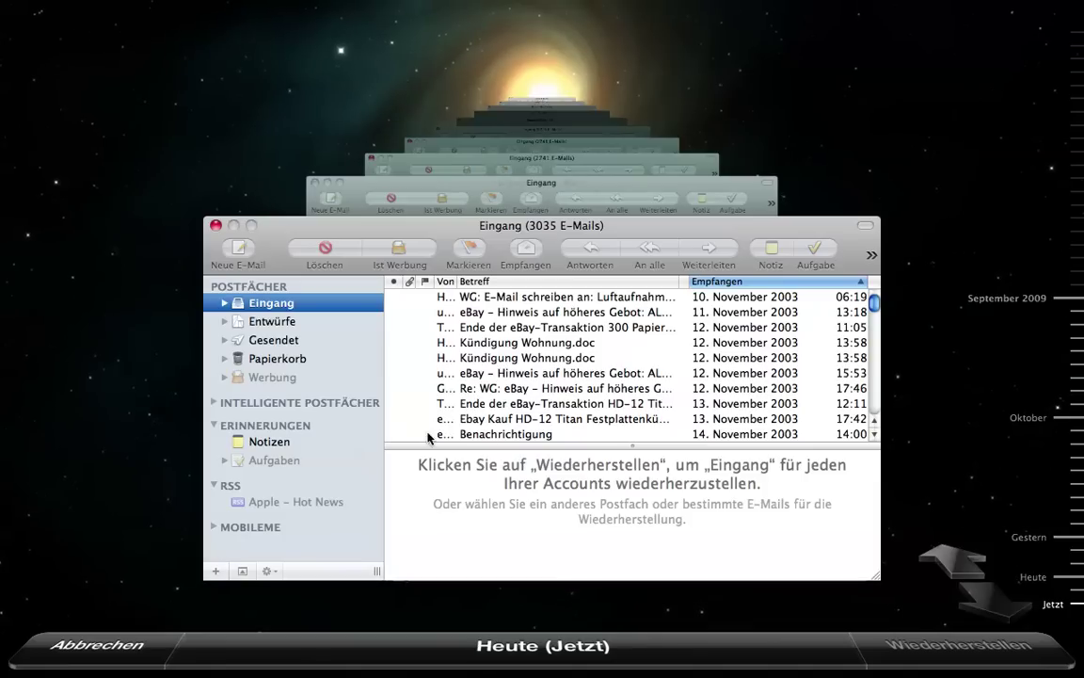
Step: Preview the Benachrichtigung message from 14. November 2003 in Eingang, leave Time Machine without restoring and close the Mail window
{"action": "left_click", "coordinate": [513, 435]}
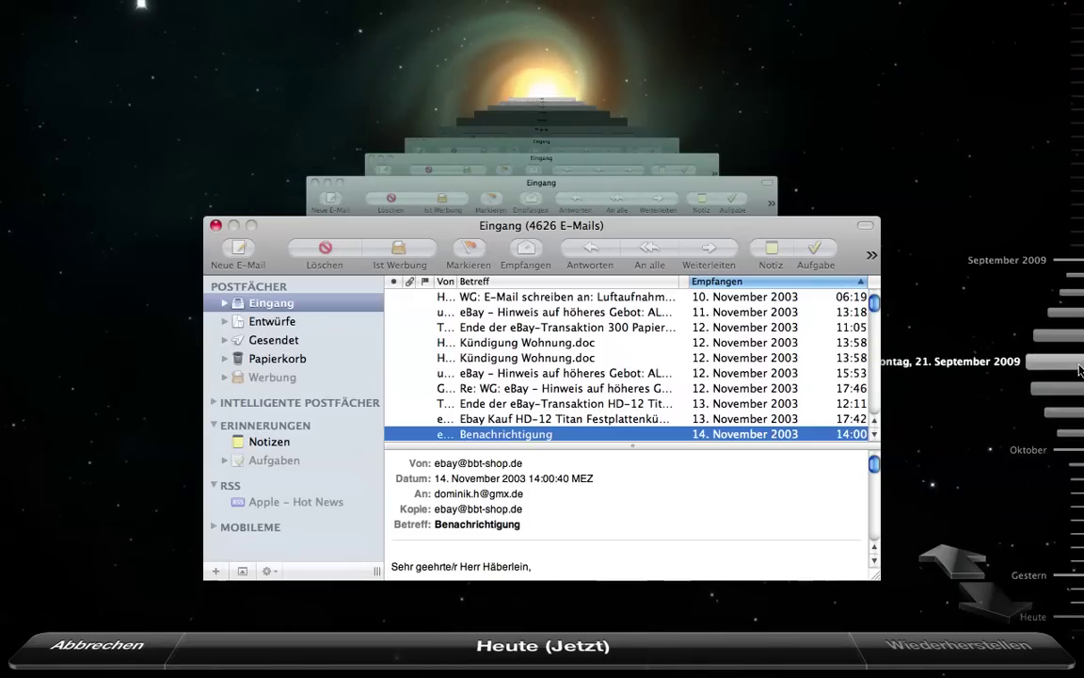
{"action": "left_click", "coordinate": [129, 667]}
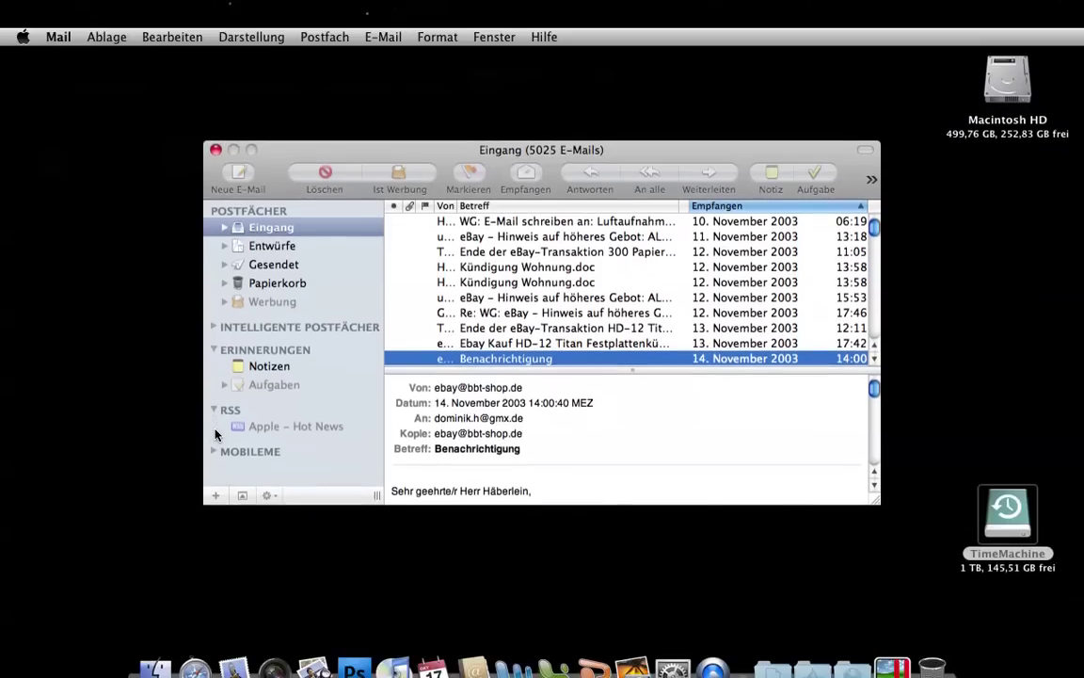
{"action": "key", "text": "super+w"}
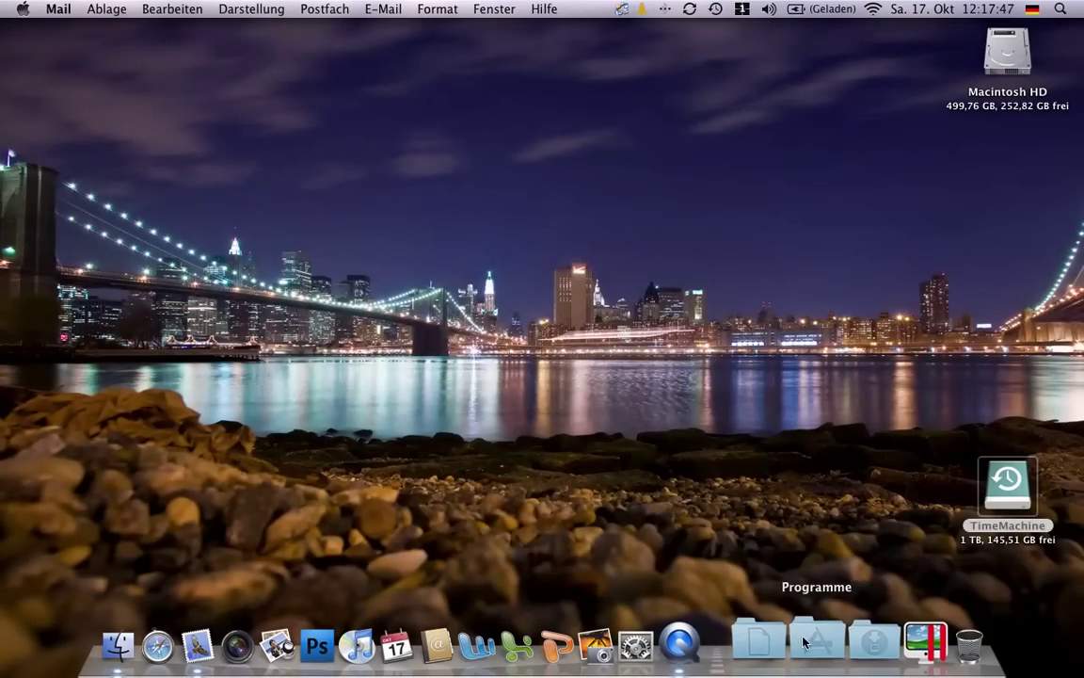
Step: Switch to Finder, show the Programme folder in a window and launch Time Machine on it
{"action": "left_click", "coordinate": [805, 642]}
{"action": "left_click", "coordinate": [166, 634]}
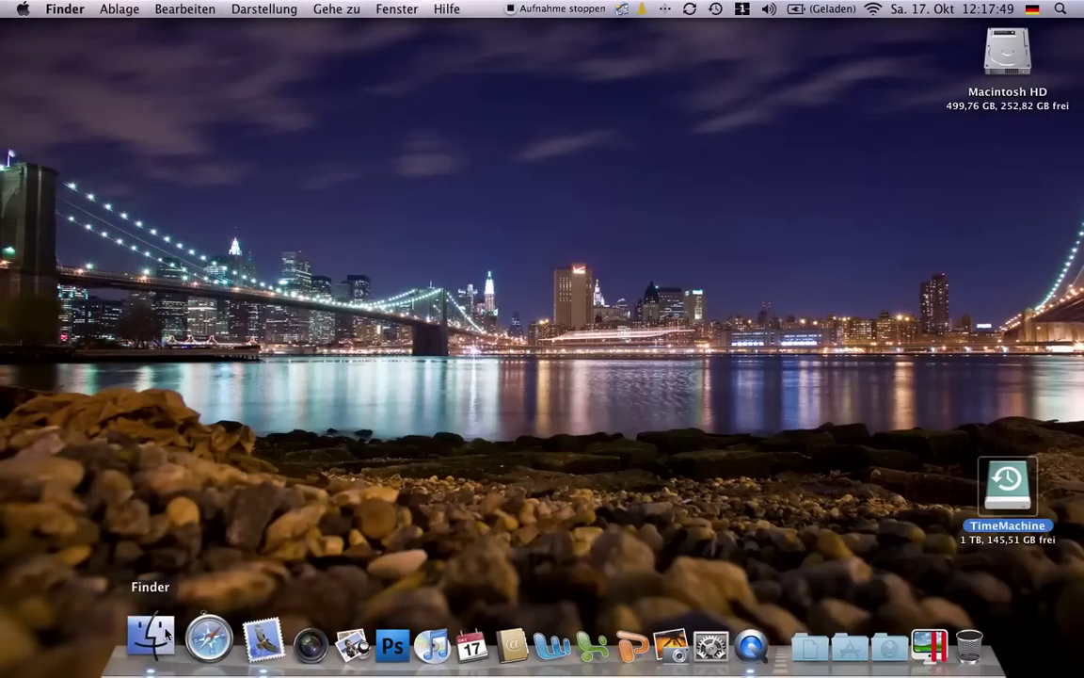
{"action": "left_click", "coordinate": [266, 202]}
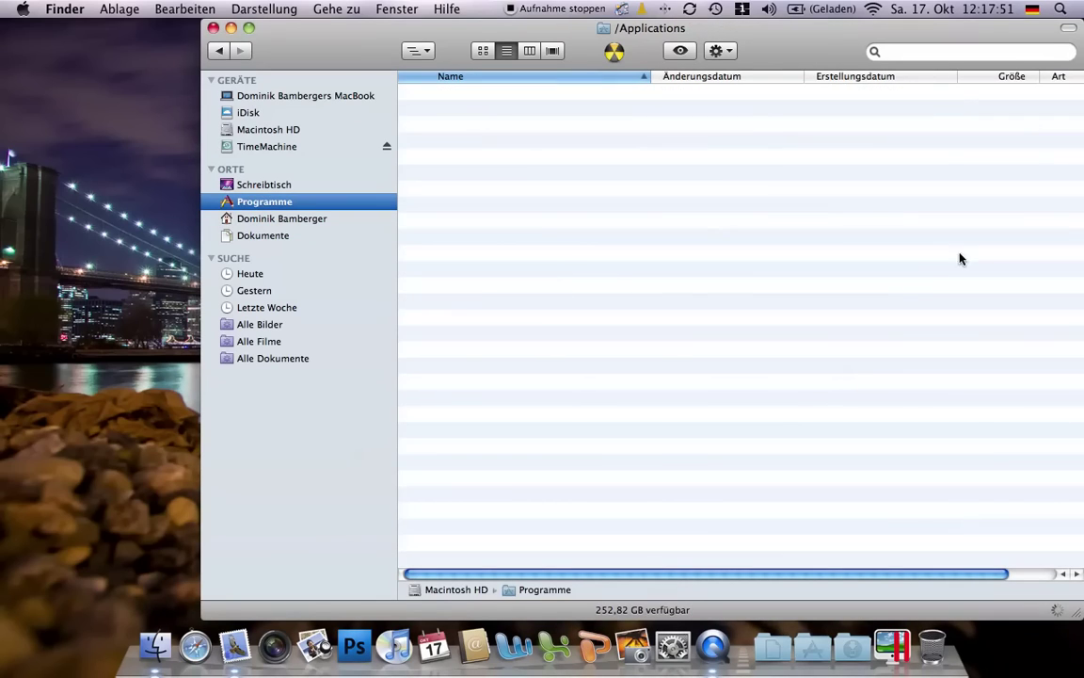
{"action": "left_click", "coordinate": [808, 649]}
{"action": "scroll", "coordinate": [797, 516], "scroll_direction": "down", "scroll_amount": 10}
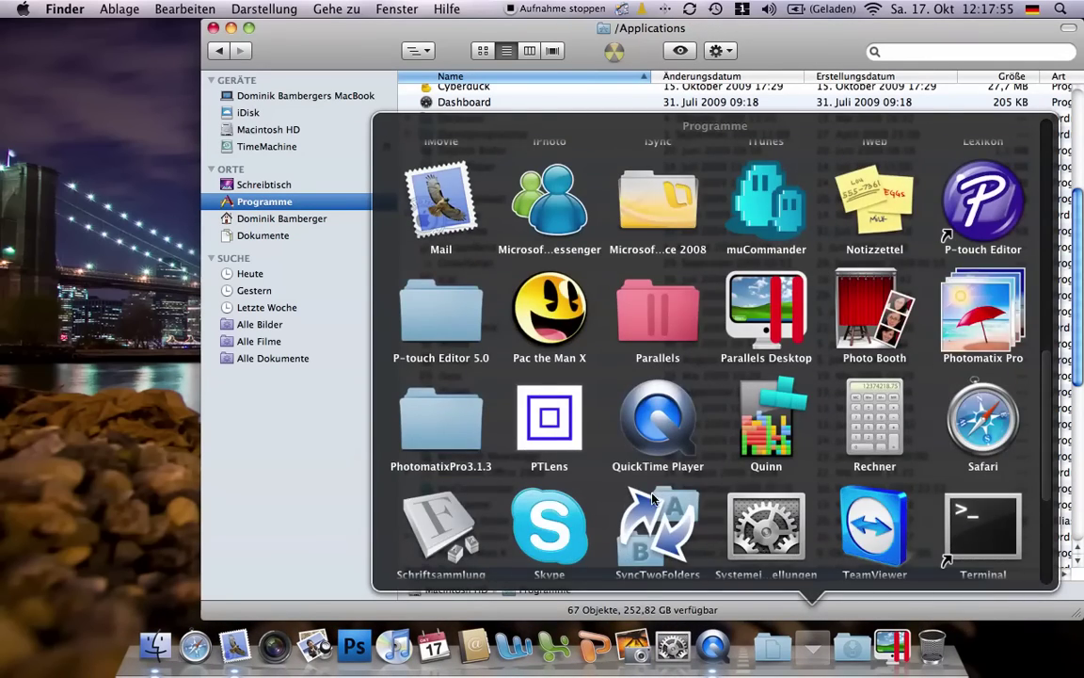
{"action": "scroll", "coordinate": [714, 494], "scroll_direction": "down", "scroll_amount": 5}
{"action": "left_click", "coordinate": [596, 437]}
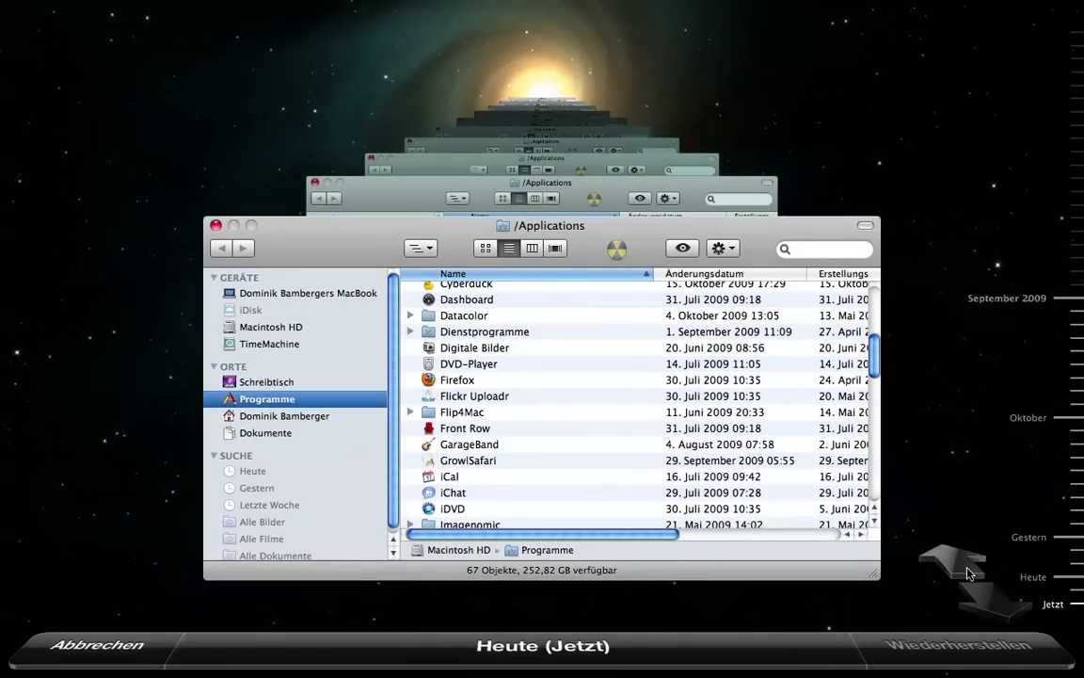
Step: Go back to yesterday's 15:08 backup of Programme and on to the one from 24. September 2009 17:53
{"action": "left_click", "coordinate": [970, 564]}
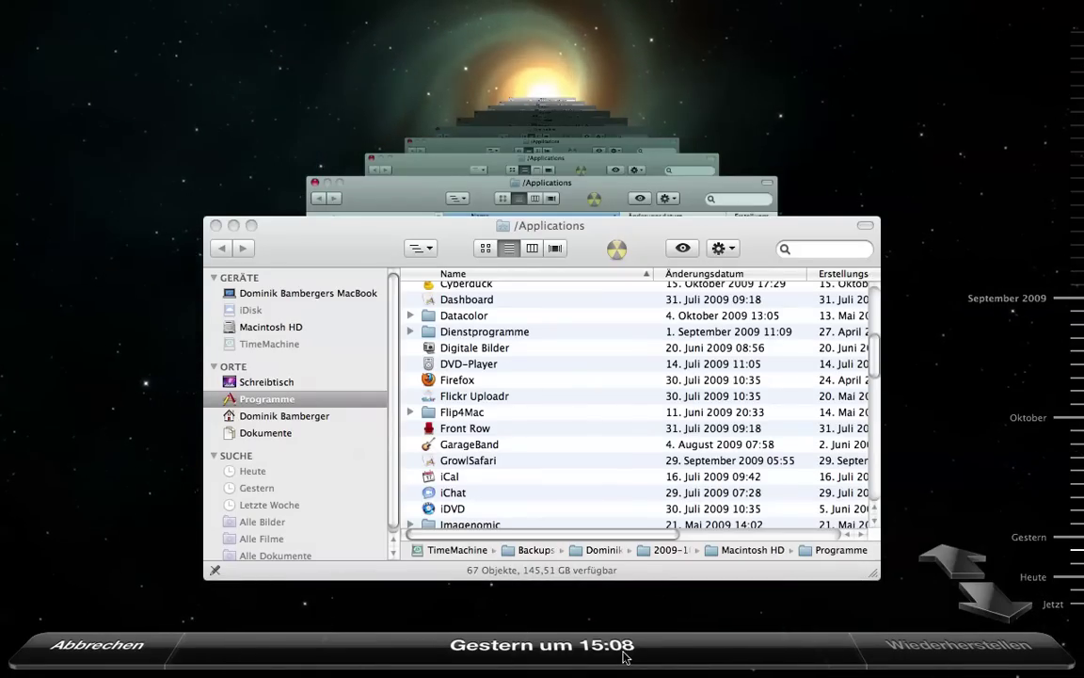
{"action": "left_click", "coordinate": [1078, 390]}
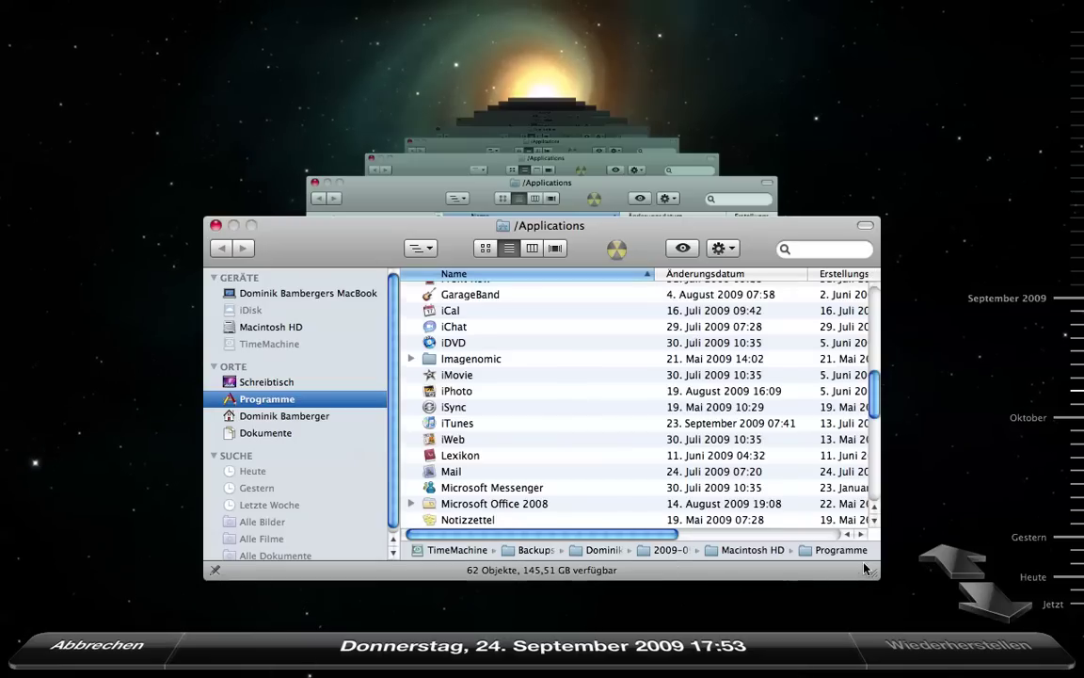
{"action": "scroll", "coordinate": [618, 439], "scroll_direction": "up", "scroll_amount": 8}
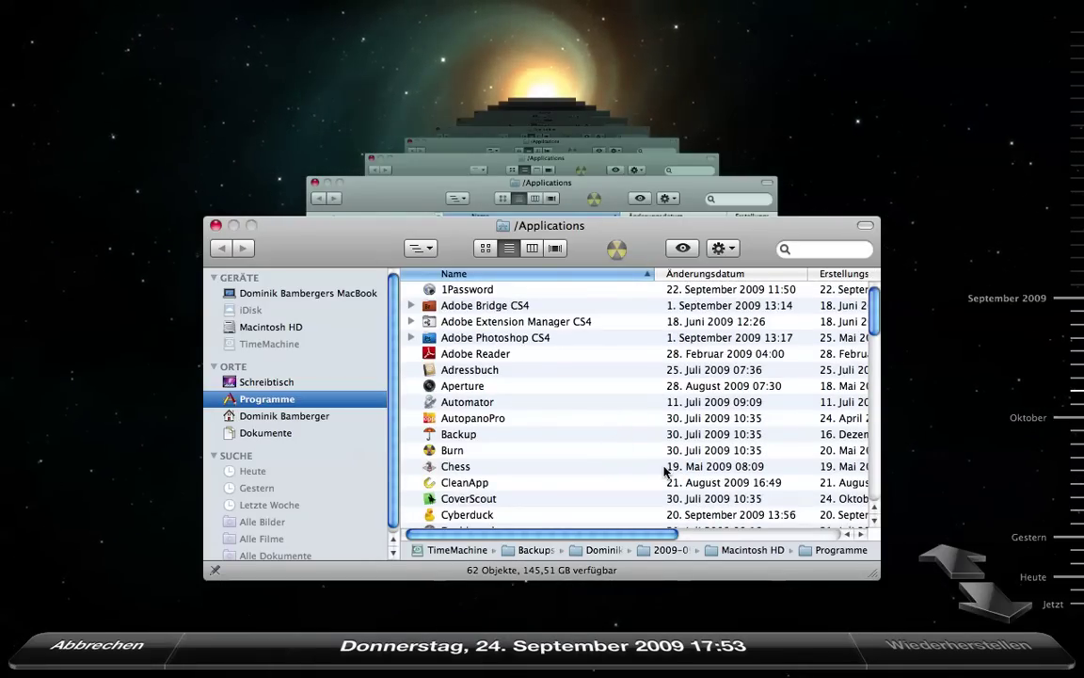
Step: Select Aperture, Adobe Photoshop CS4 and P-touch Editor in turn as restore candidates and leave Time Machine without restoring
{"action": "left_click", "coordinate": [554, 390]}
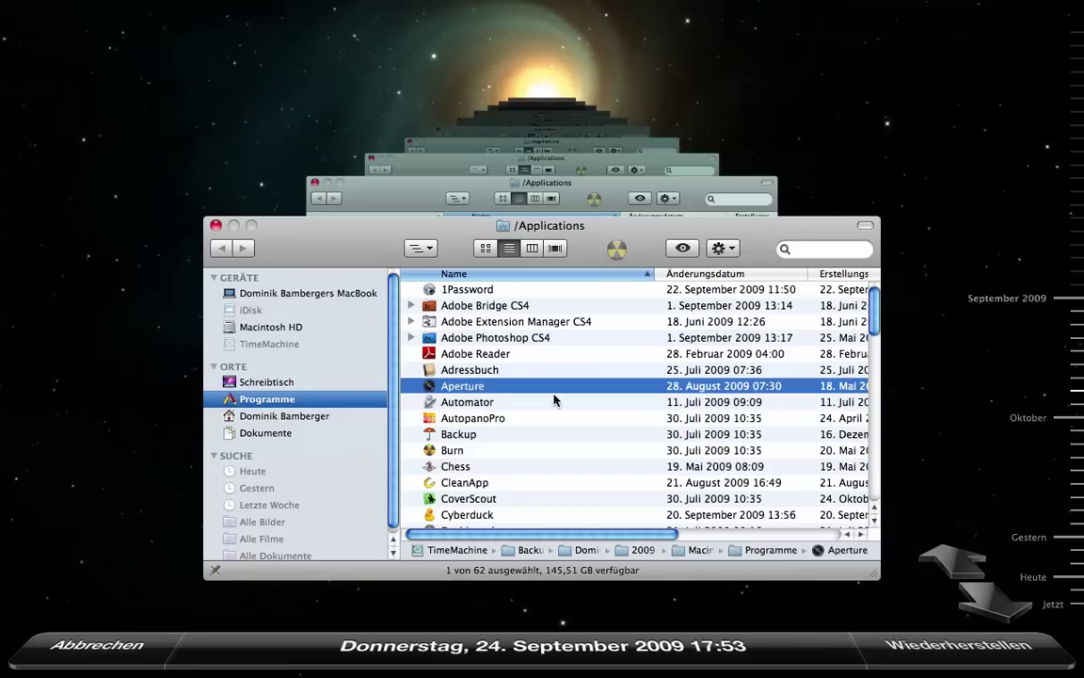
{"action": "left_click", "coordinate": [499, 339]}
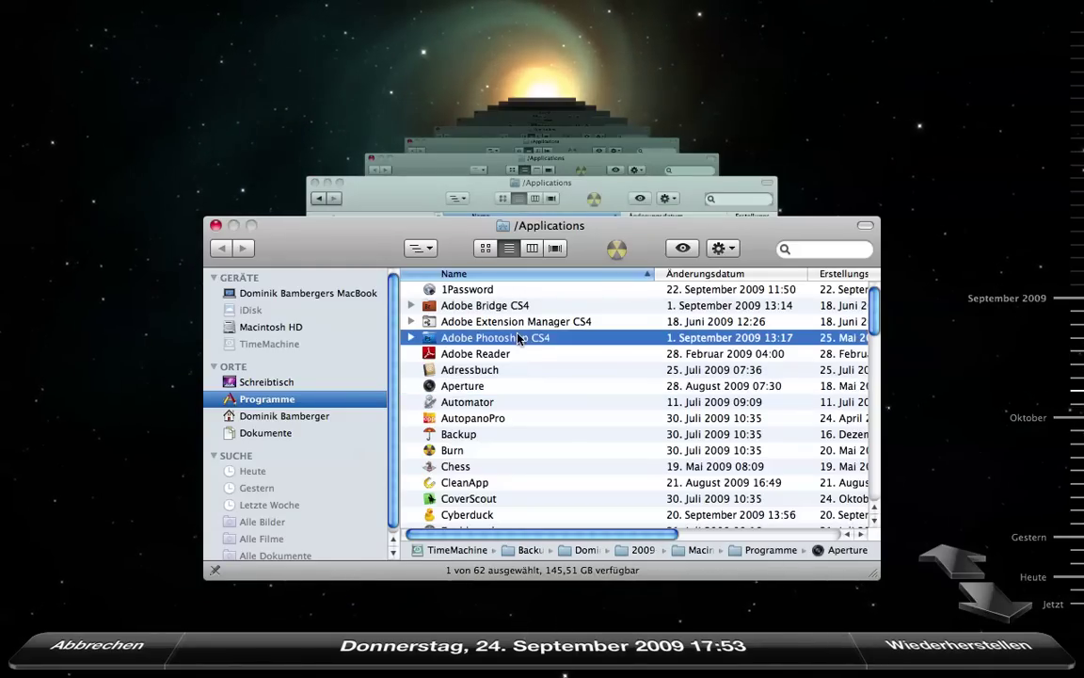
{"action": "scroll", "coordinate": [515, 414], "scroll_direction": "down", "scroll_amount": 5}
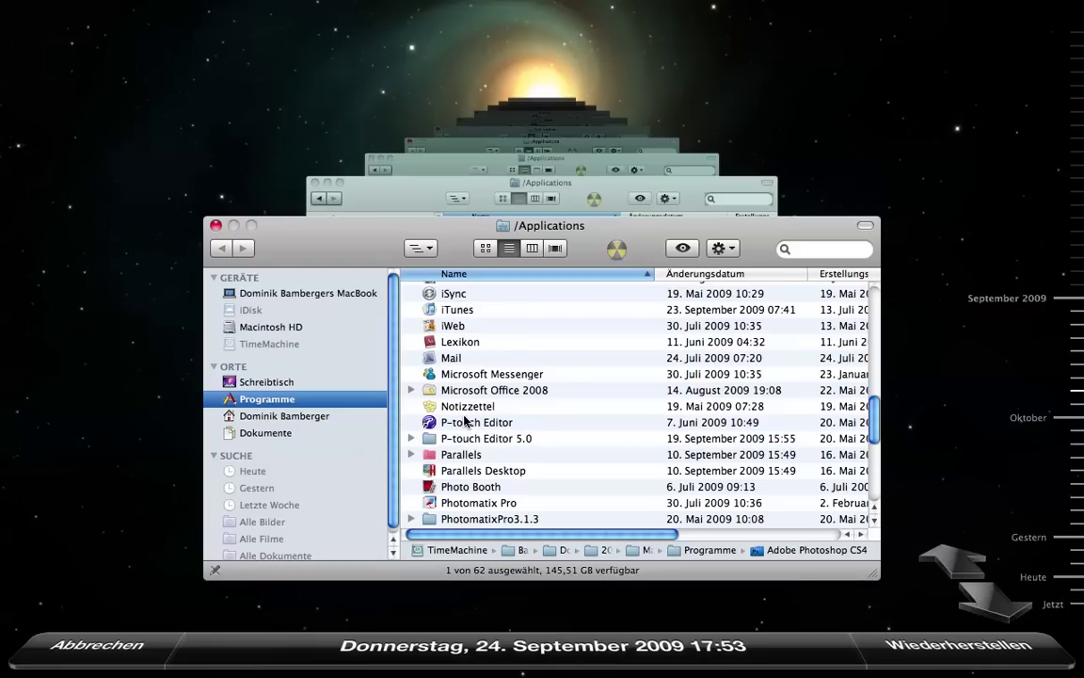
{"action": "left_click", "coordinate": [468, 425]}
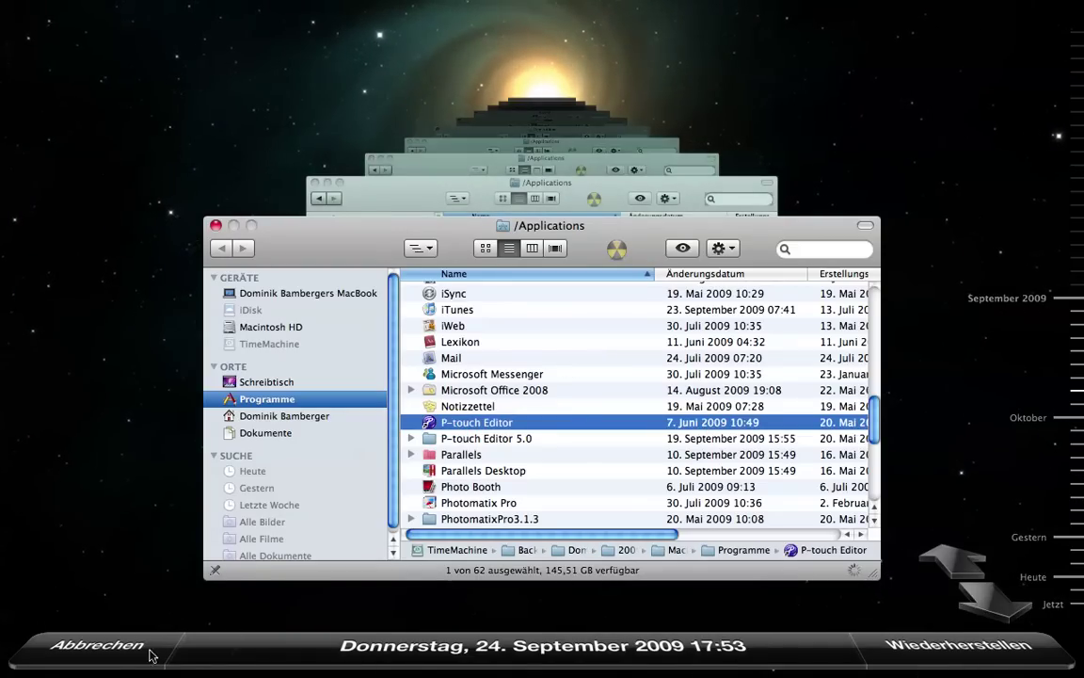
{"action": "key", "text": "Up"}
{"action": "key", "text": "Up"}
{"action": "key", "text": "Up"}
{"action": "key", "text": "Escape"}
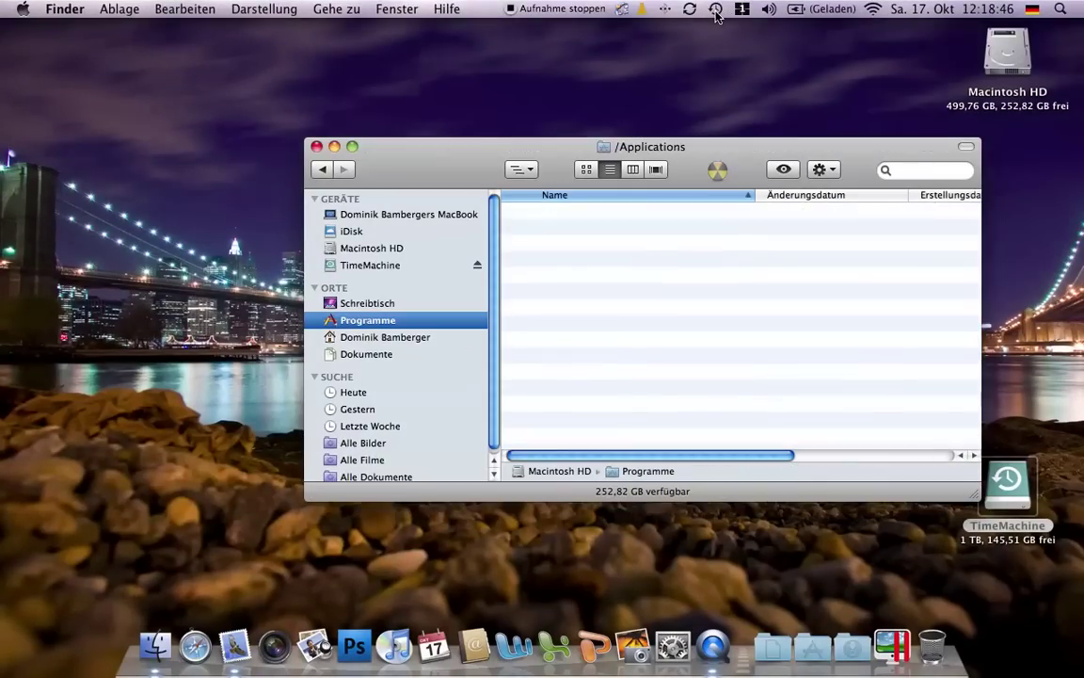
Step: View the available Time Machine commands without running any and close the Programme folder window
{"action": "left_click", "coordinate": [715, 8]}
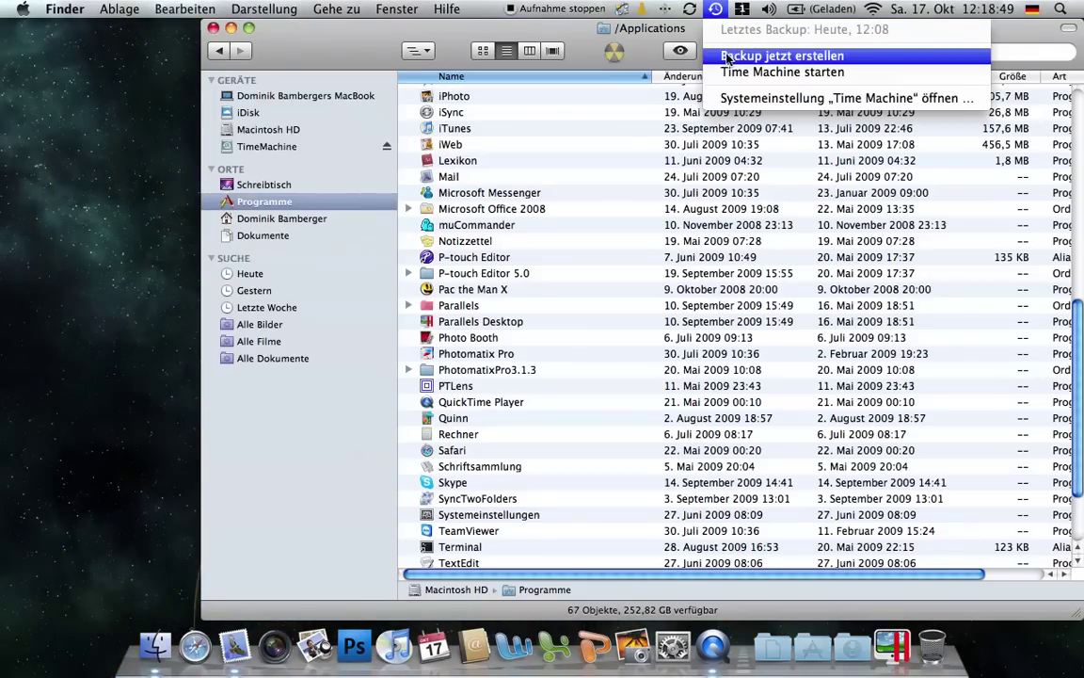
{"action": "left_click", "coordinate": [233, 35]}
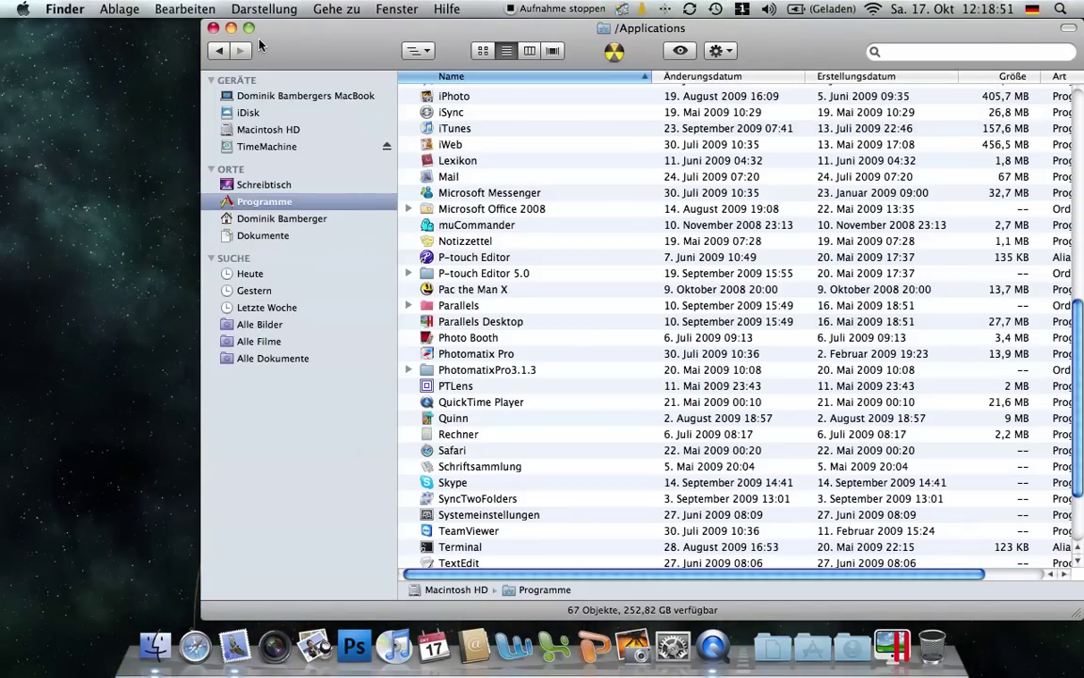
{"action": "left_click", "coordinate": [213, 29]}
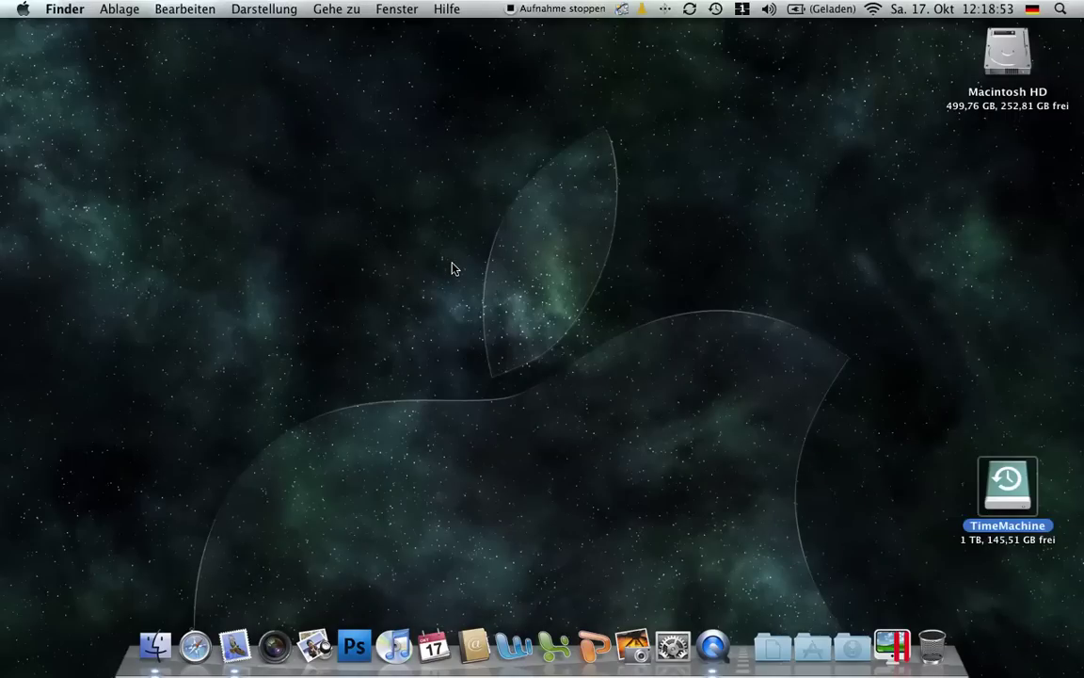